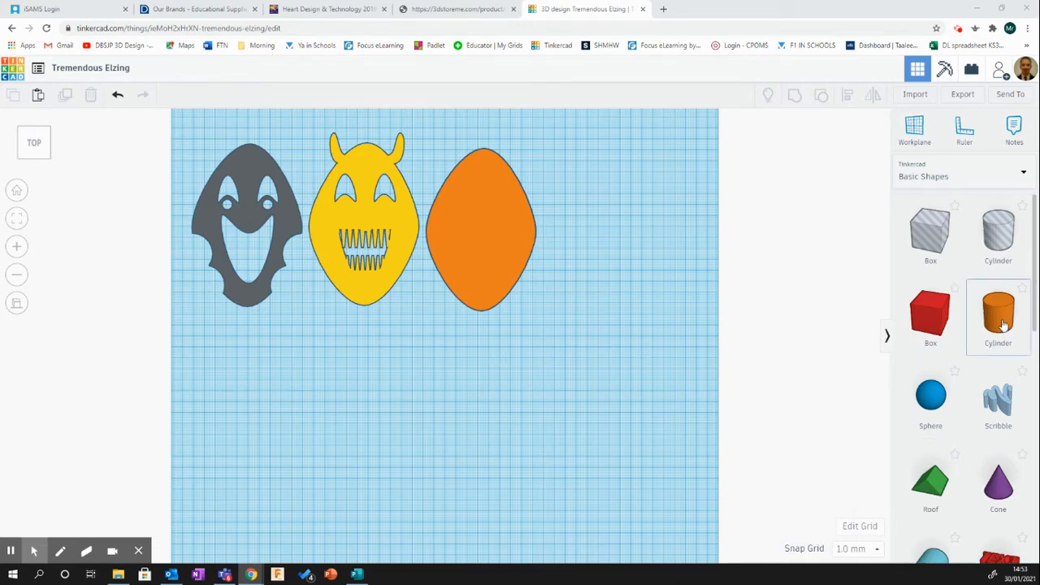
Place a cylinder below the yellow and orange masks and enlarge it evenly to about 114 mm in diameter
left_click_drag(999, 325, 401, 395)
left_click(453, 407)
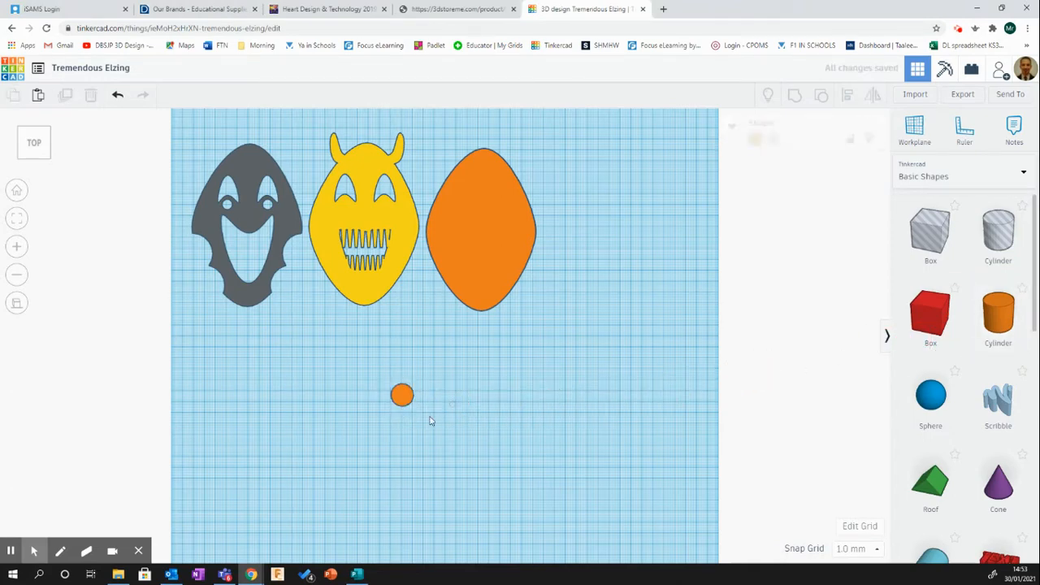
left_click(403, 398)
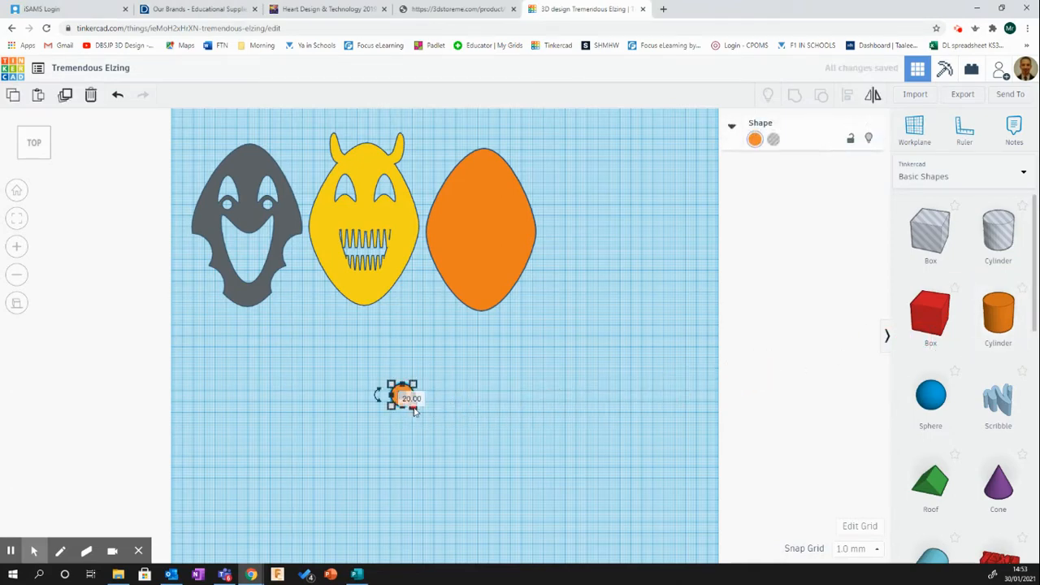
left_click_drag(413, 410, 519, 479)
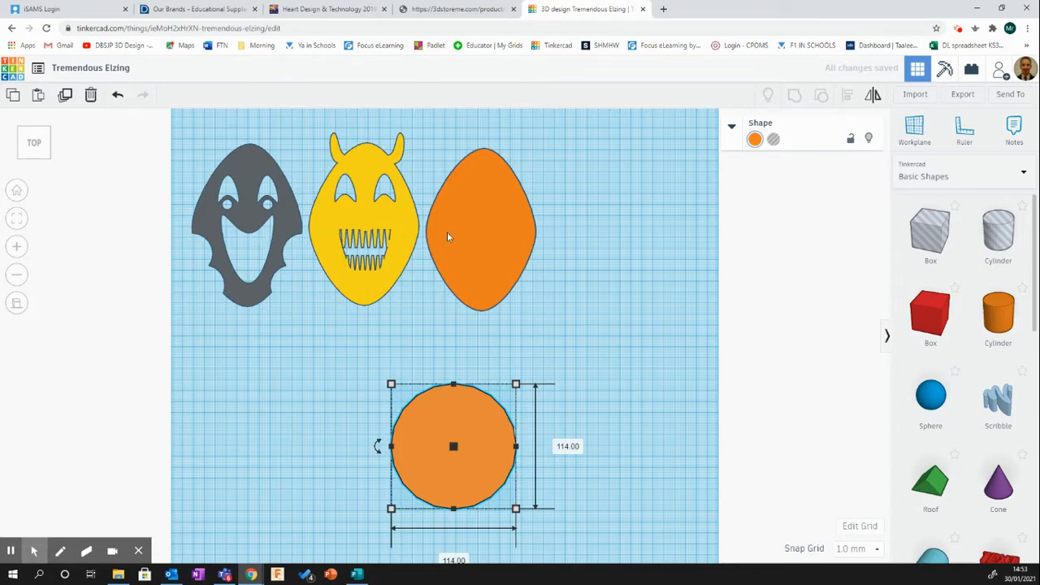
Smooth the cylinder's outline by setting its number of sides to 64
left_click(732, 129)
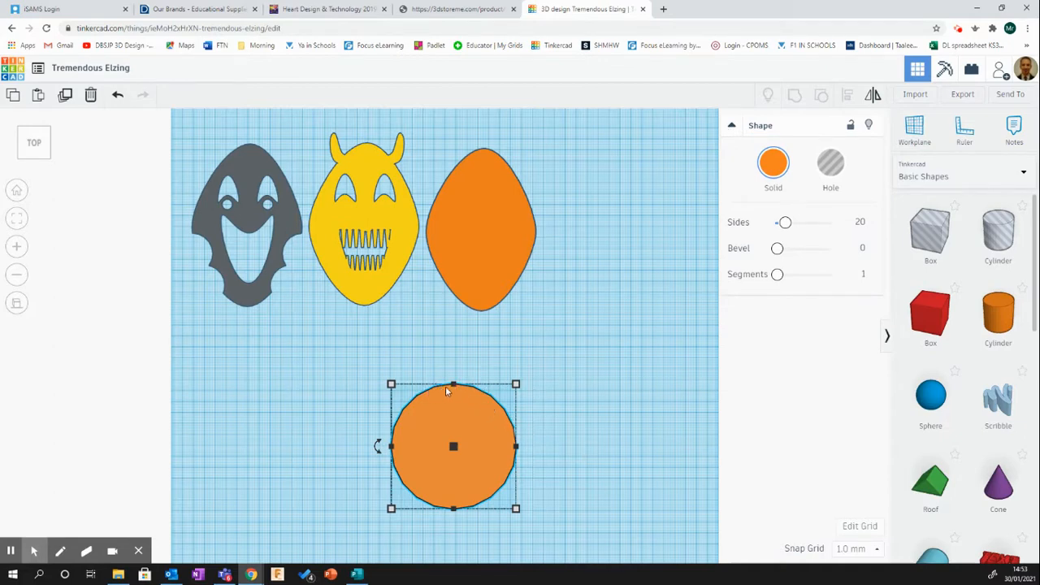
left_click(786, 225)
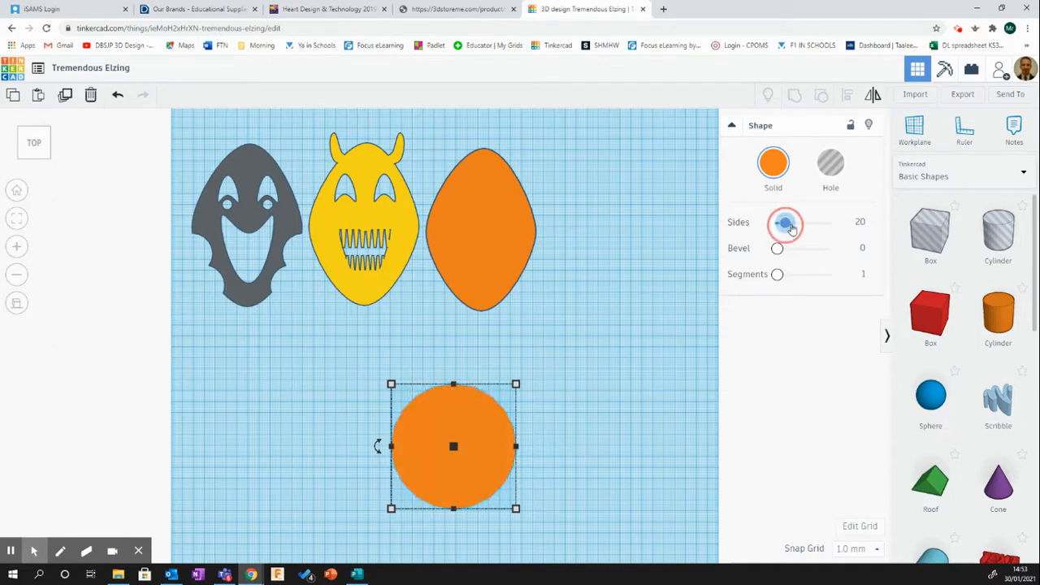
left_click_drag(790, 226, 834, 222)
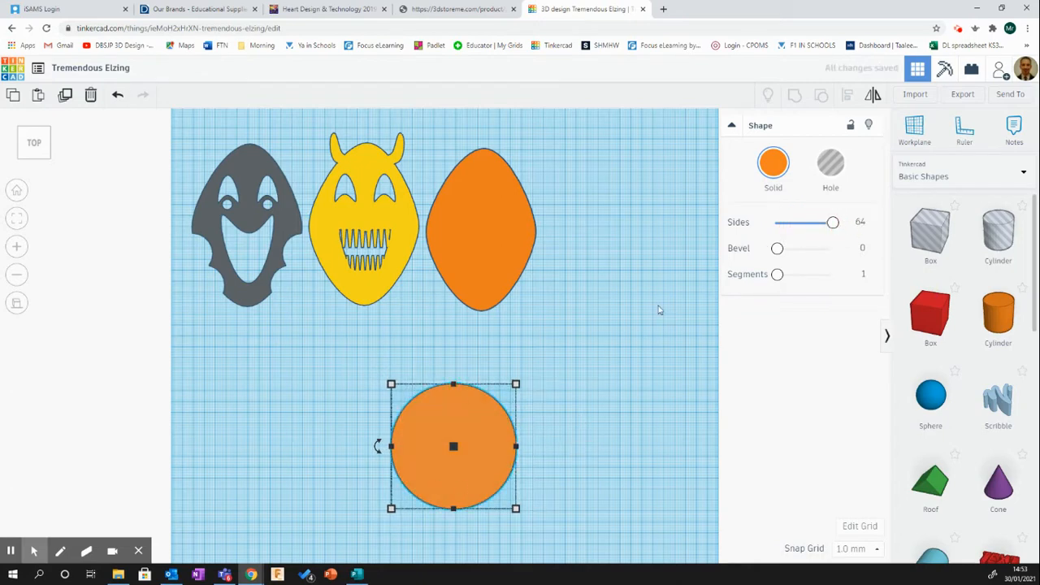
left_click(732, 127)
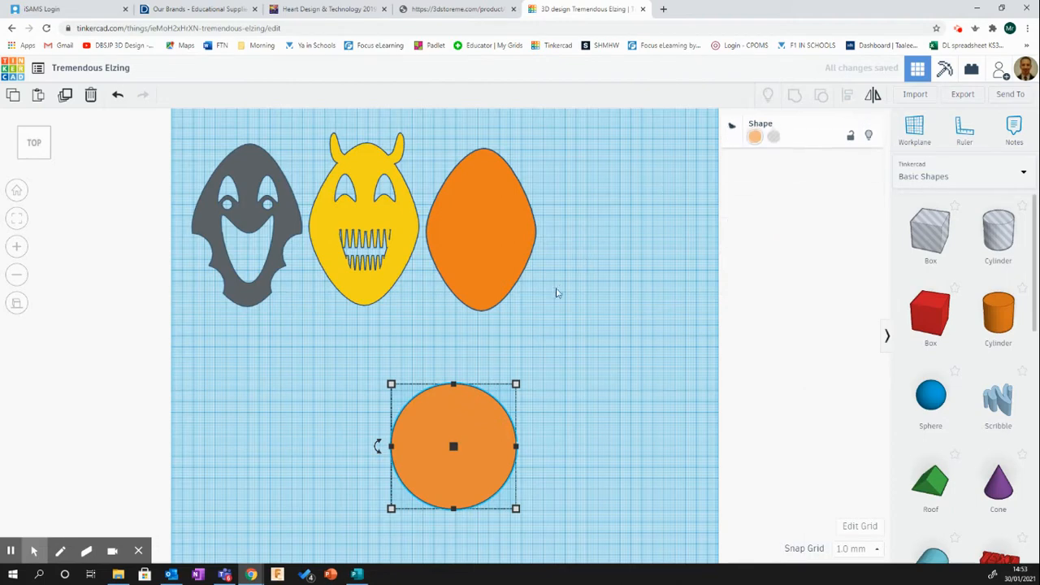
Shift the cylinder about 12 mm sideways and 19 mm closer to the masks, and set its height to 3 mm
left_click(545, 345)
mouse_move(469, 419)
left_mouse_down()
mouse_move(442, 383)
mouse_move(459, 413)
left_mouse_up()
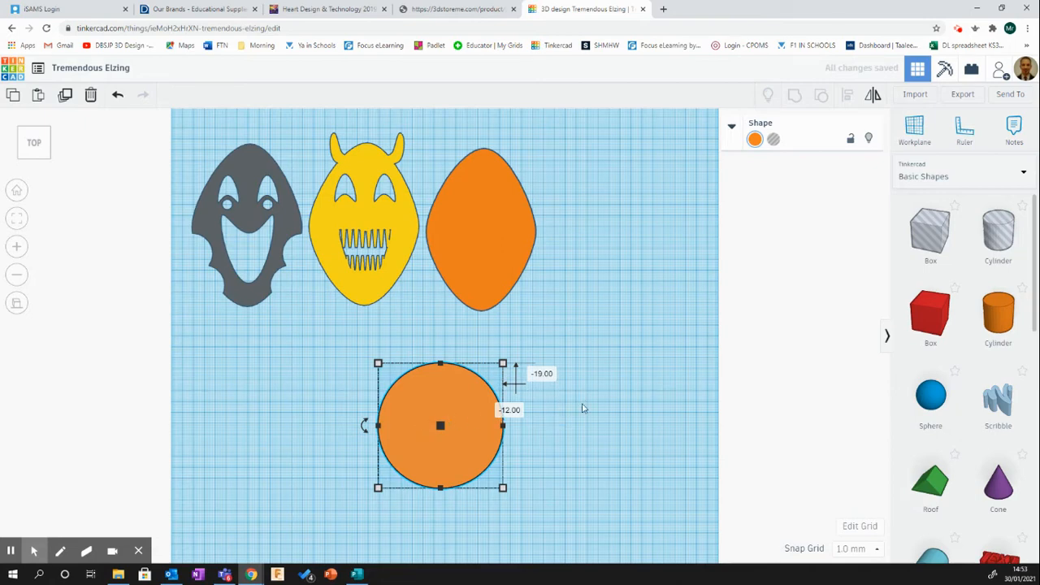
right_click_drag(582, 408, 588, 358)
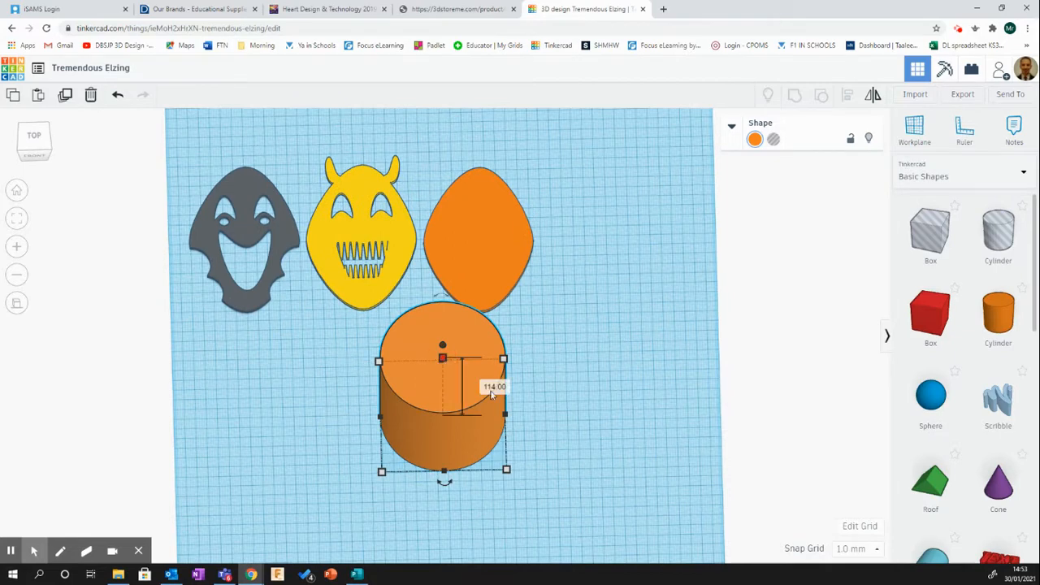
left_click(492, 386)
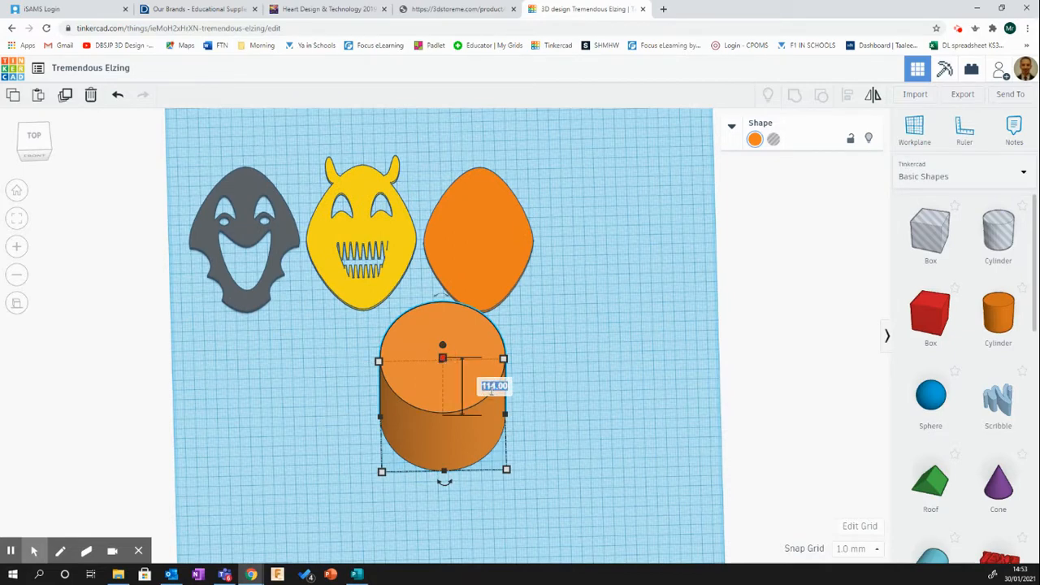
type("3")
key("Return")
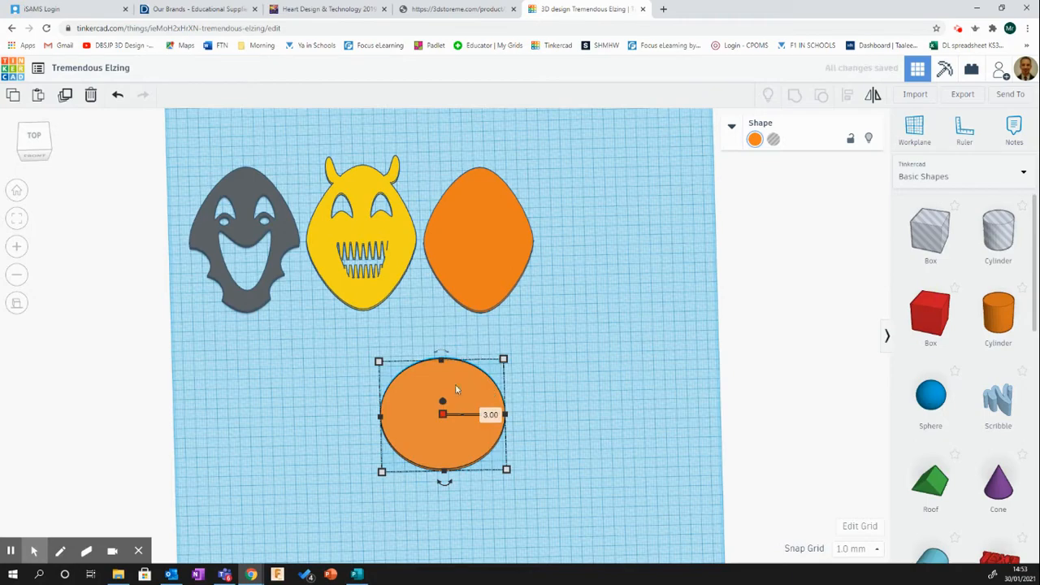
left_click(37, 143)
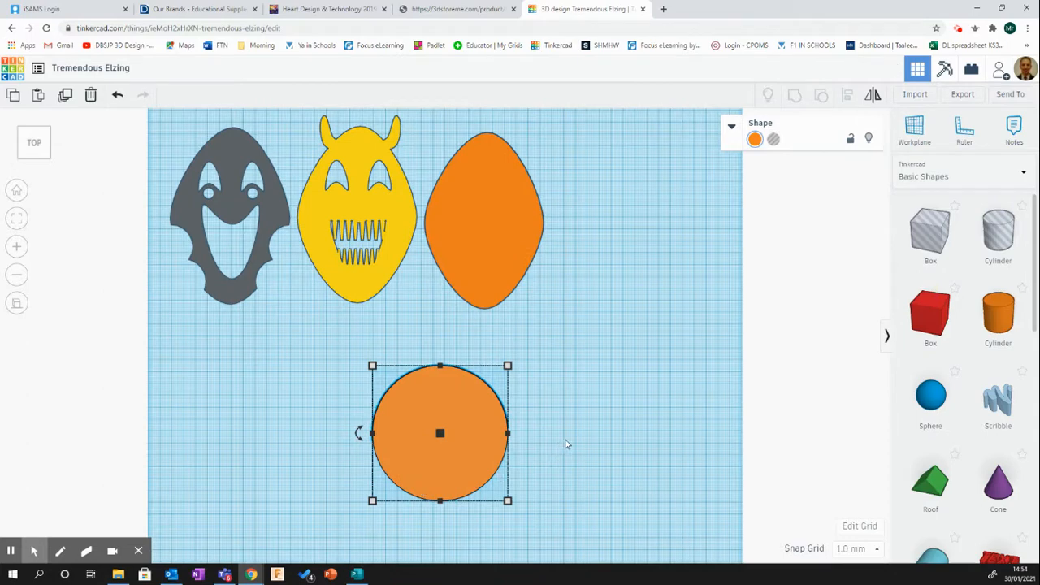
left_click(572, 439)
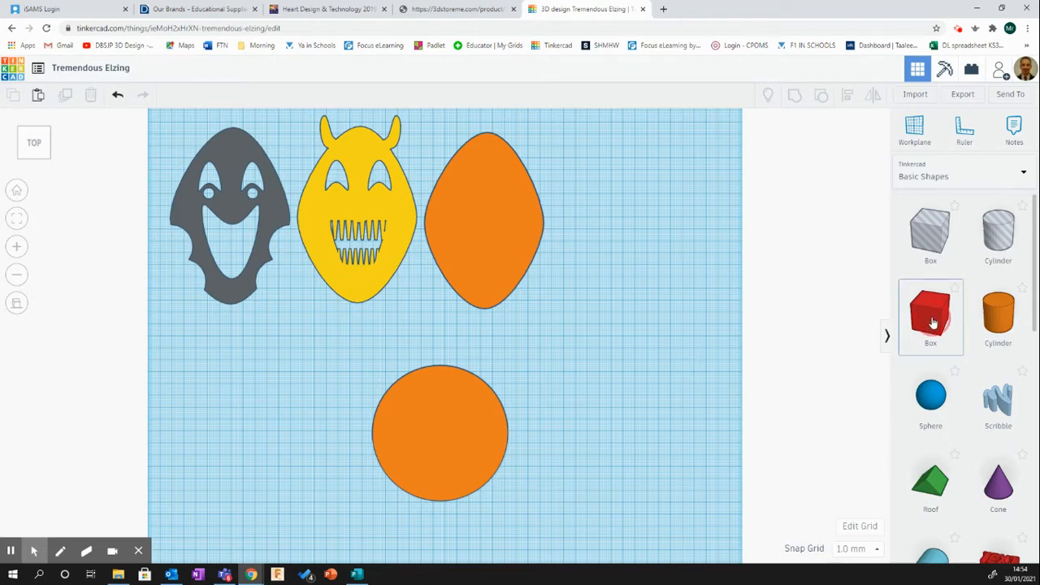
Place a red box just below the yellow mask's chin and set its height to 3 mm
left_click_drag(930, 317, 356, 323)
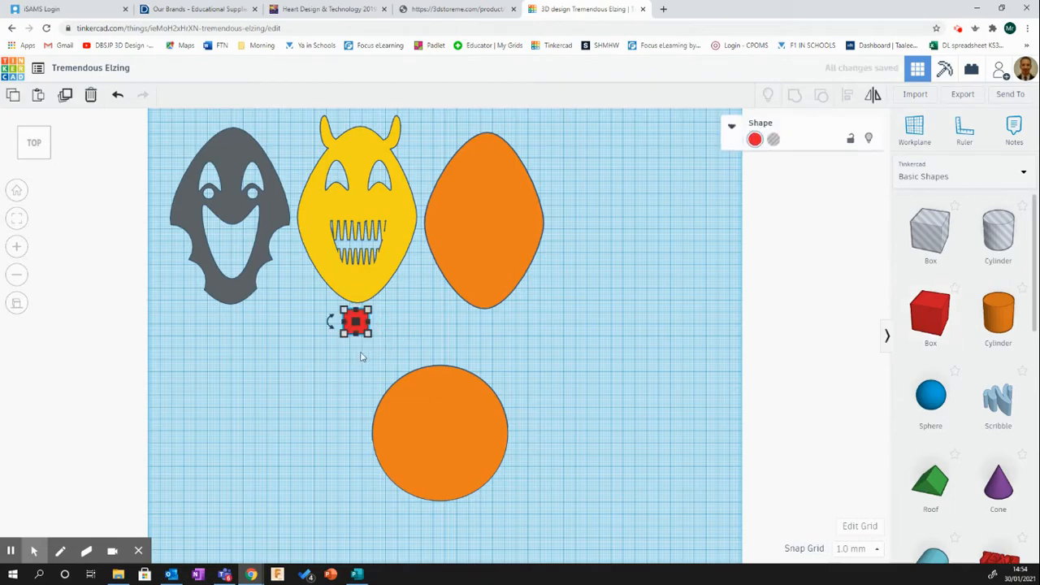
scroll(362, 356, "up", 3)
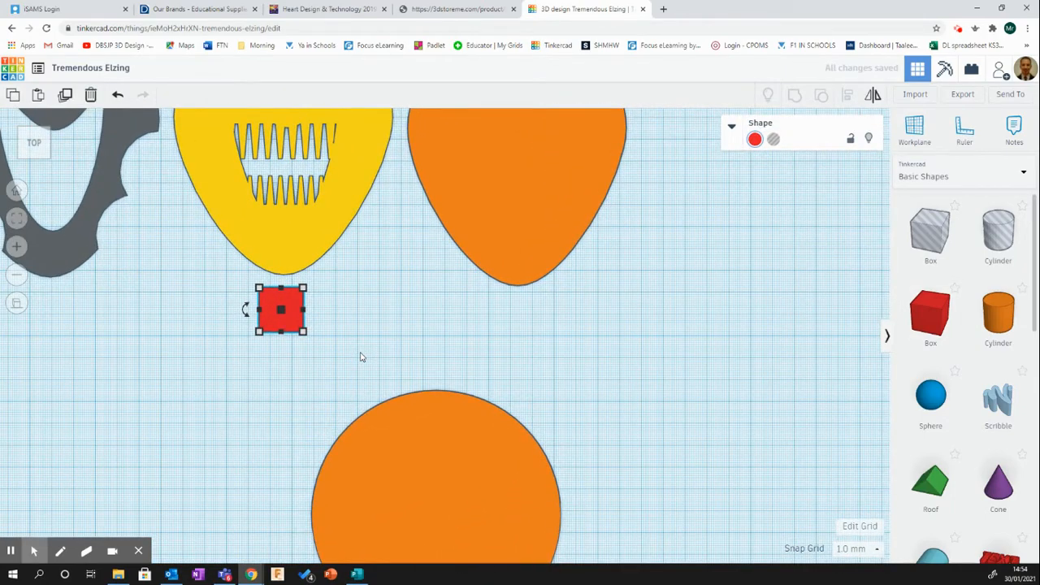
right_click_drag(361, 357, 392, 295)
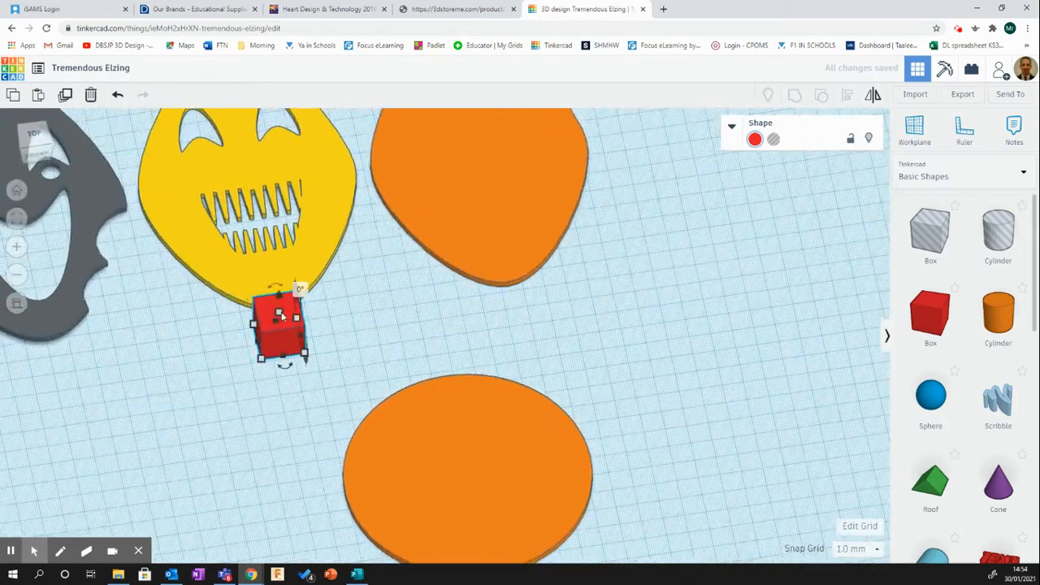
left_click(334, 326)
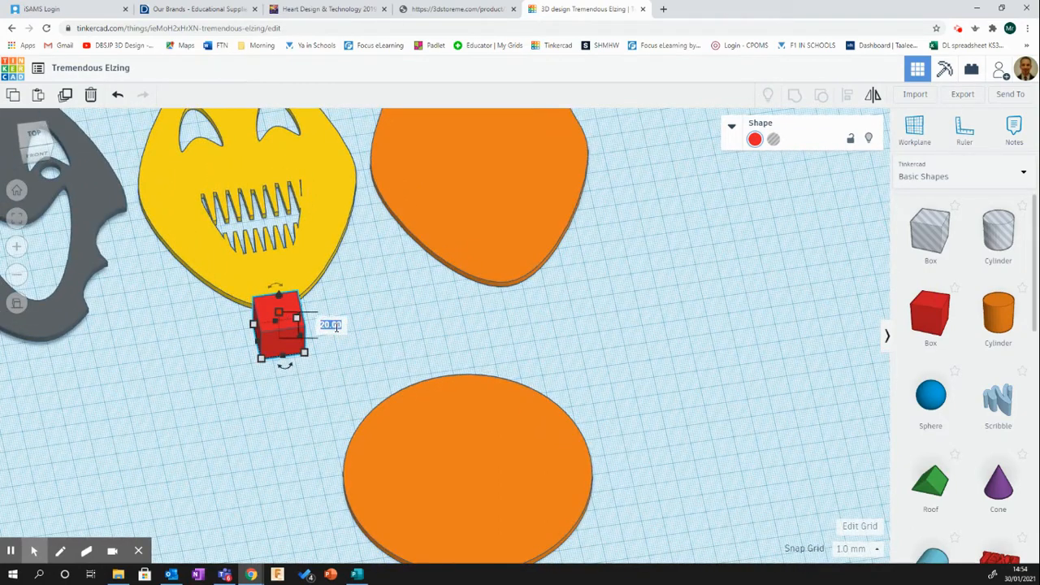
type("3")
key("Return")
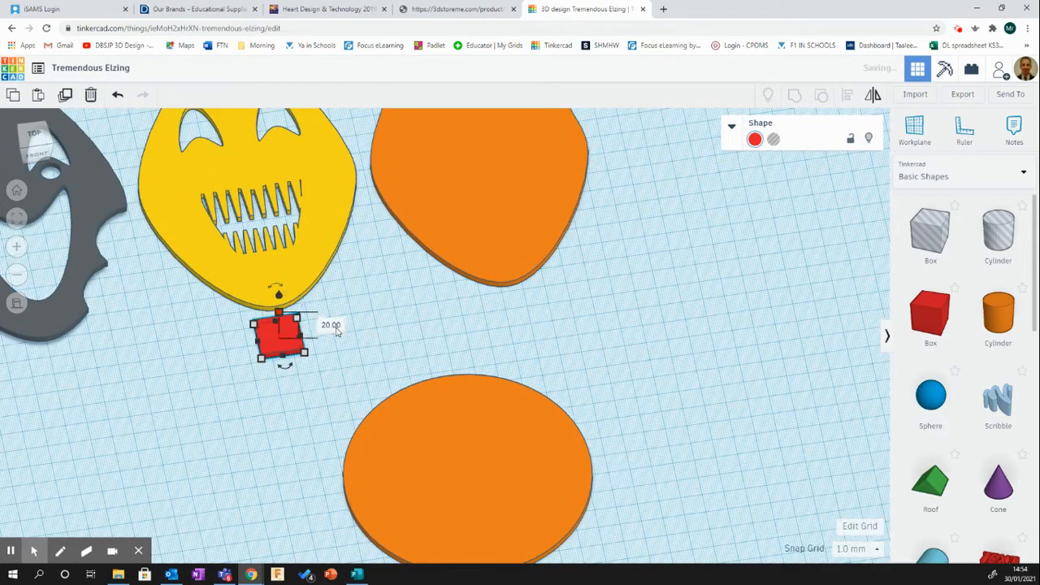
left_click(349, 320)
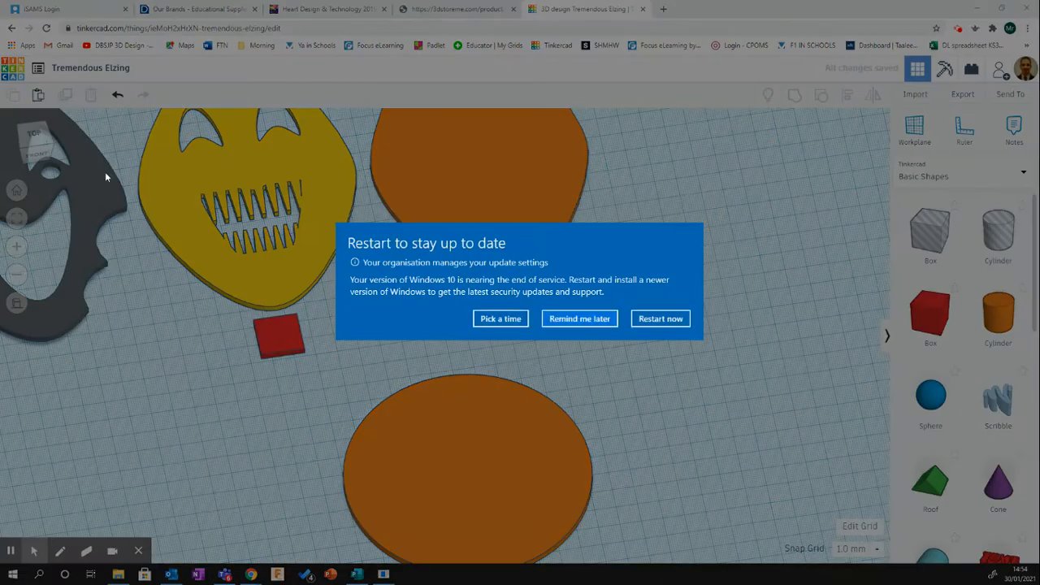
Postpone the Windows restart reminder, and align the red box and the yellow mask on their shared vertical centreline
left_click(564, 321)
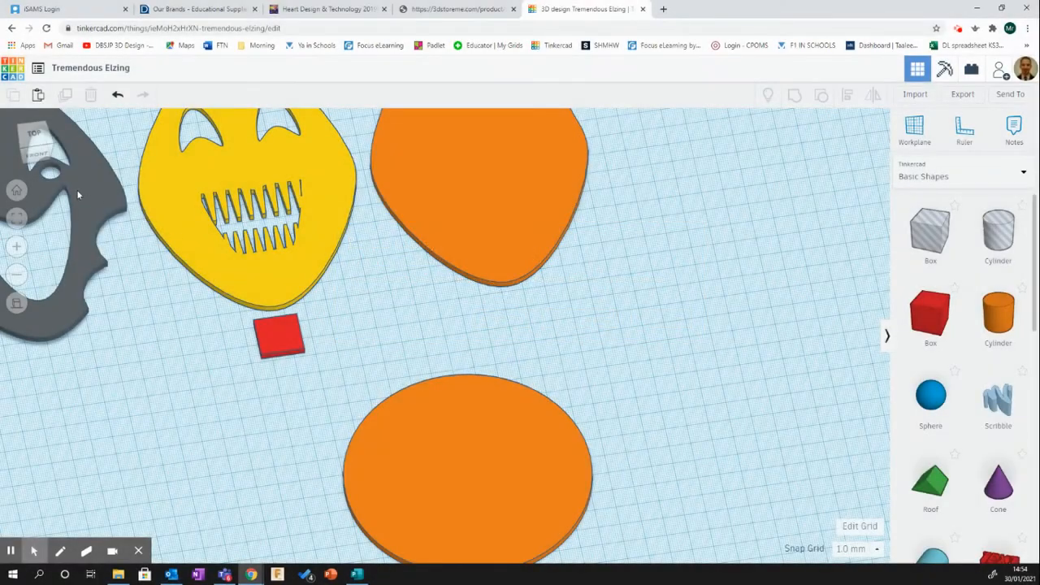
left_click(35, 135)
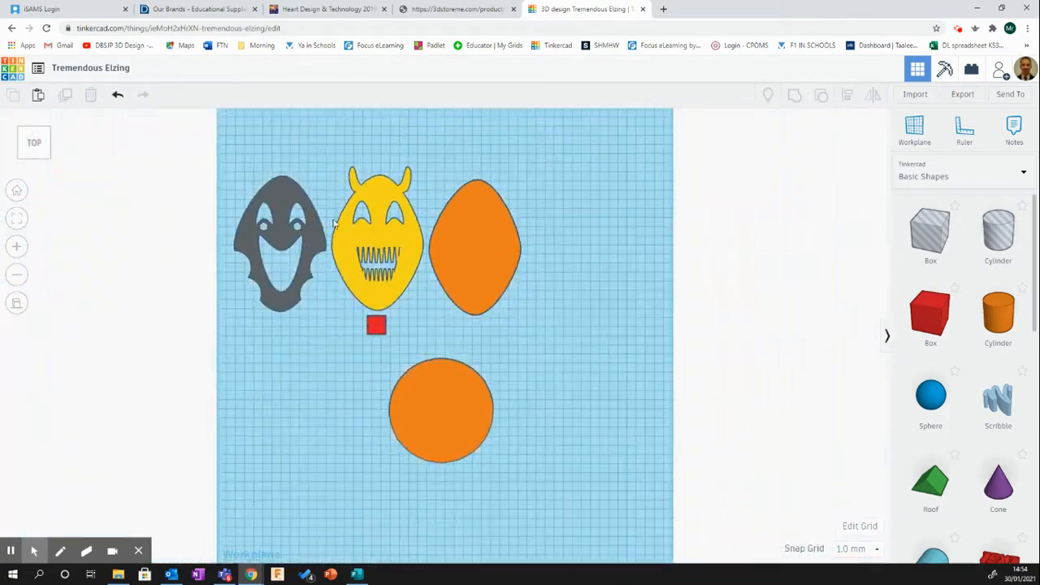
left_click_drag(342, 173, 427, 344)
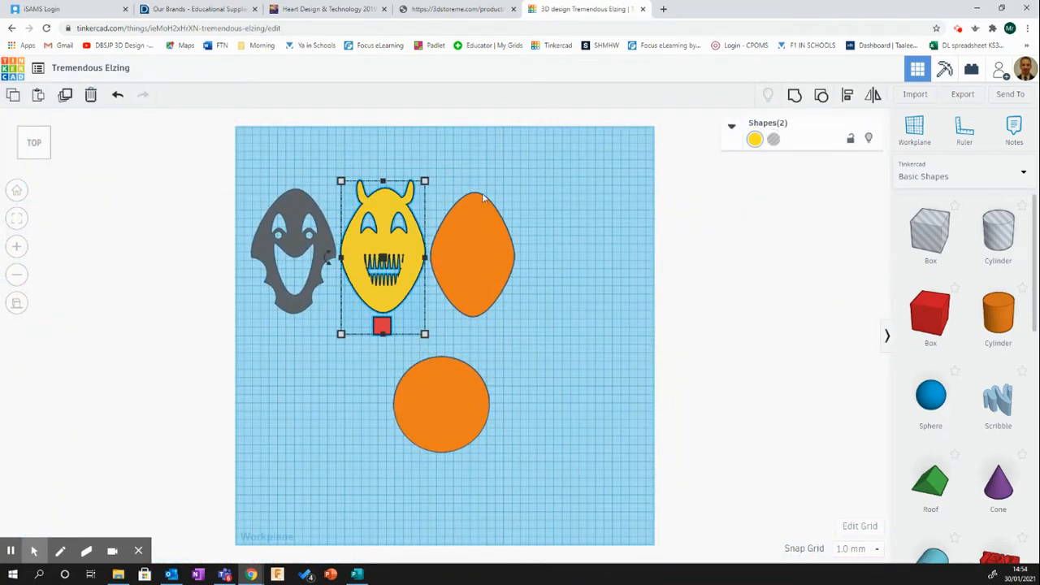
left_click(847, 94)
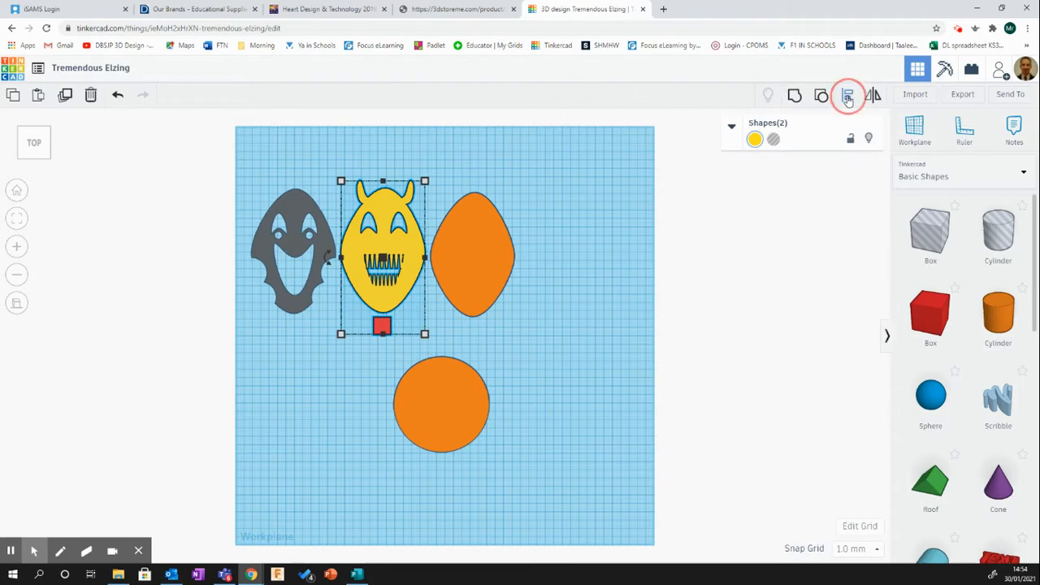
left_click(382, 167)
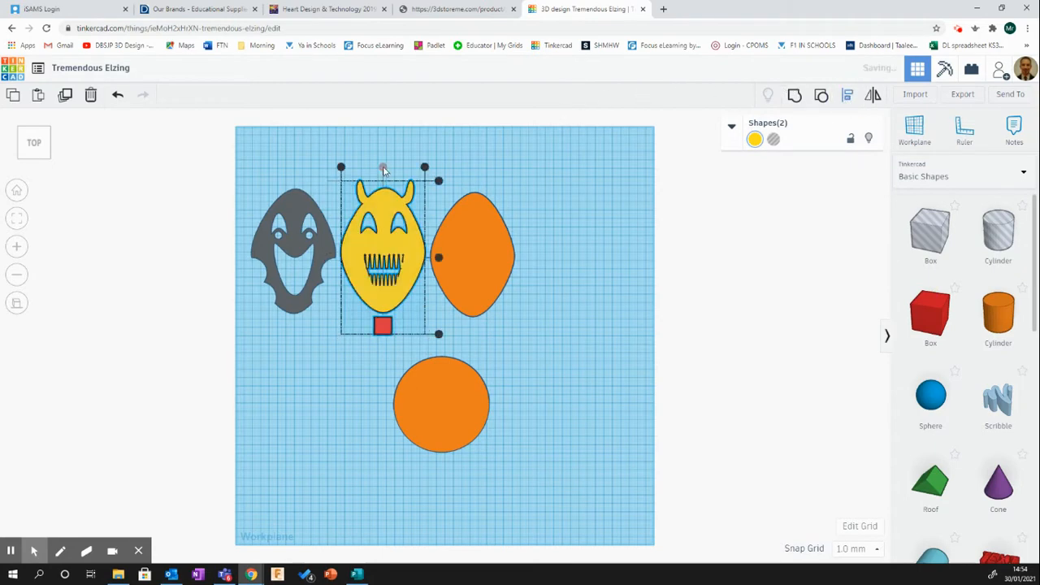
Stretch the red box upward to about 34 mm long so that it overlaps the yellow mask's chin
scroll(386, 355, "up", 5)
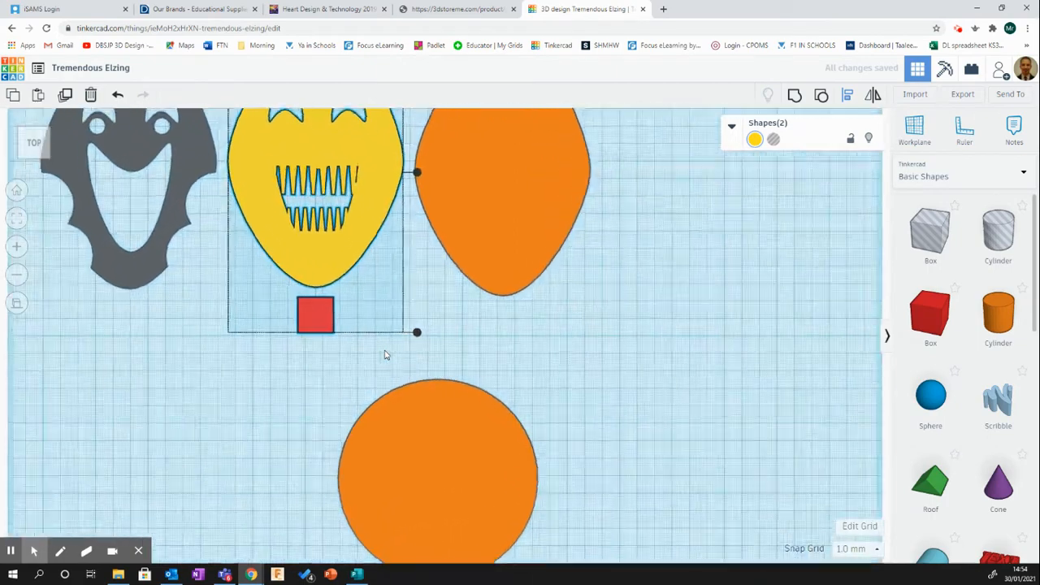
left_click(333, 357)
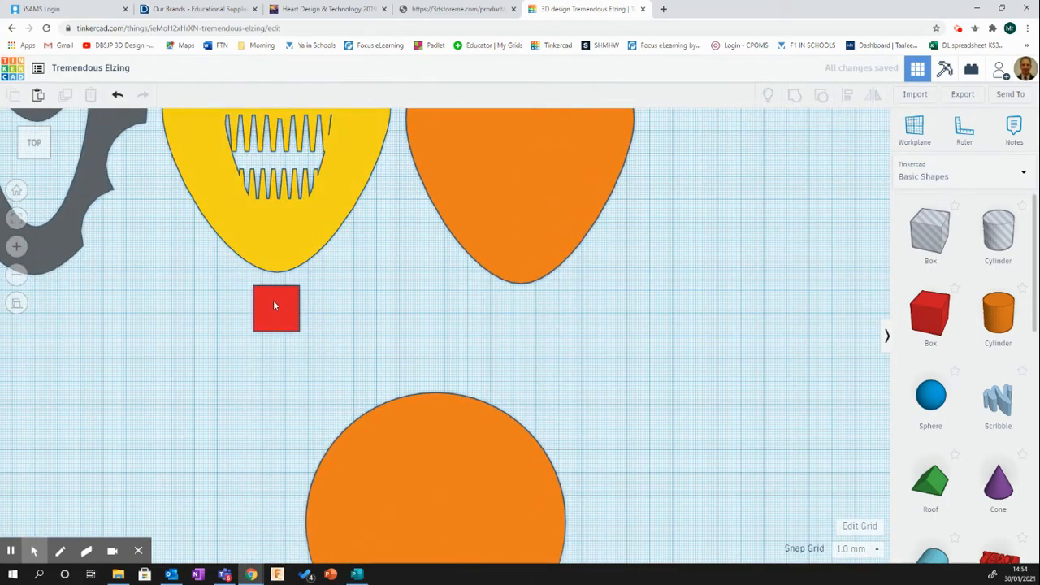
left_click(273, 300)
left_click_drag(277, 286, 273, 258)
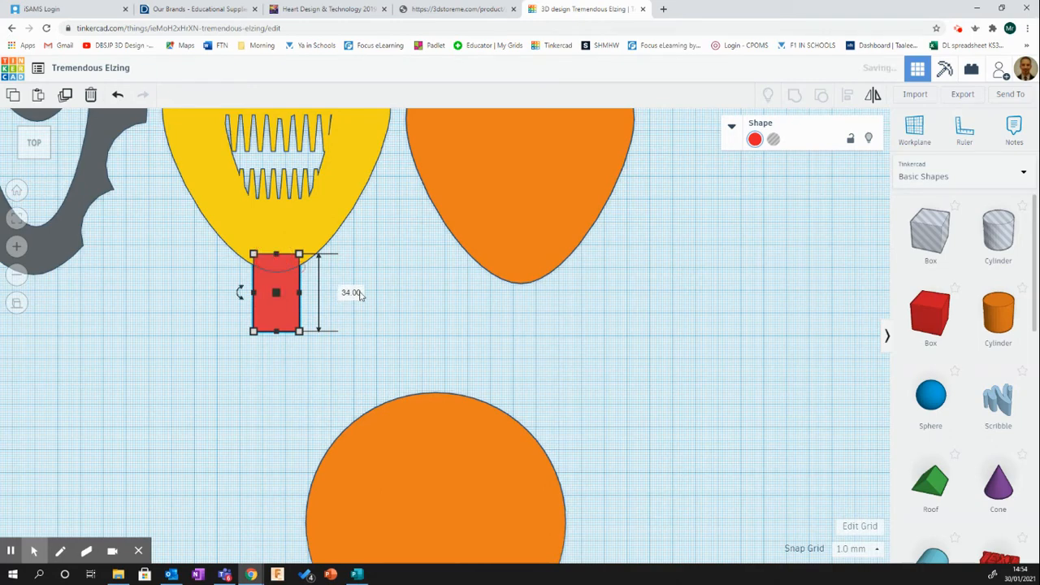
Nudge the red box about 18 mm up into the yellow mask, leaving a short tab protruding below the chin
key("Up")
key("Up")
key("Up")
key("Up")
key("Up")
key("Up")
key("Up")
key("Up")
key("Up")
key("Up")
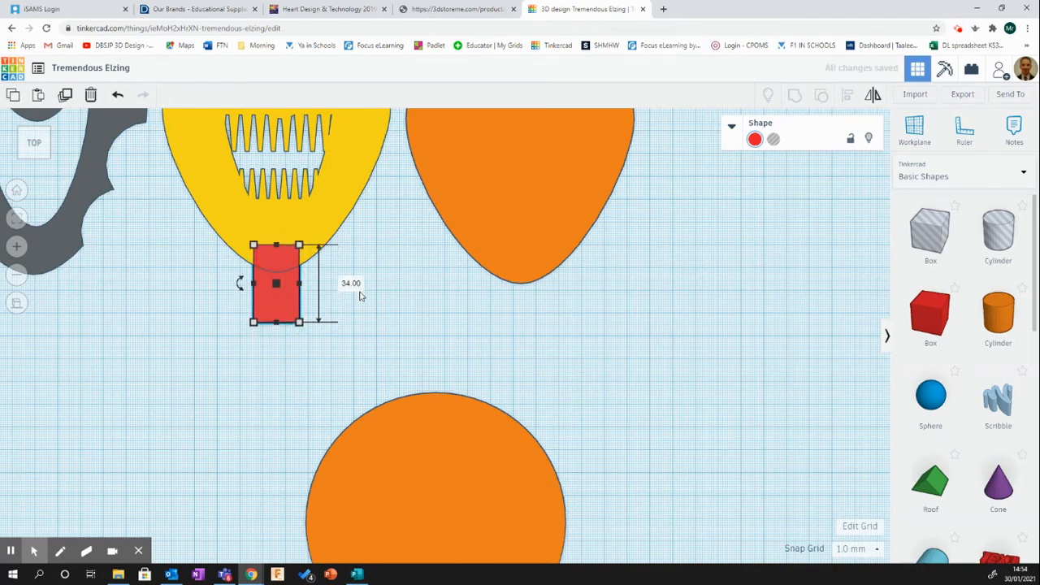
key("Up")
key("Up")
key("Up")
key("Up")
key("Up")
key("Up")
key("Up")
key("Up")
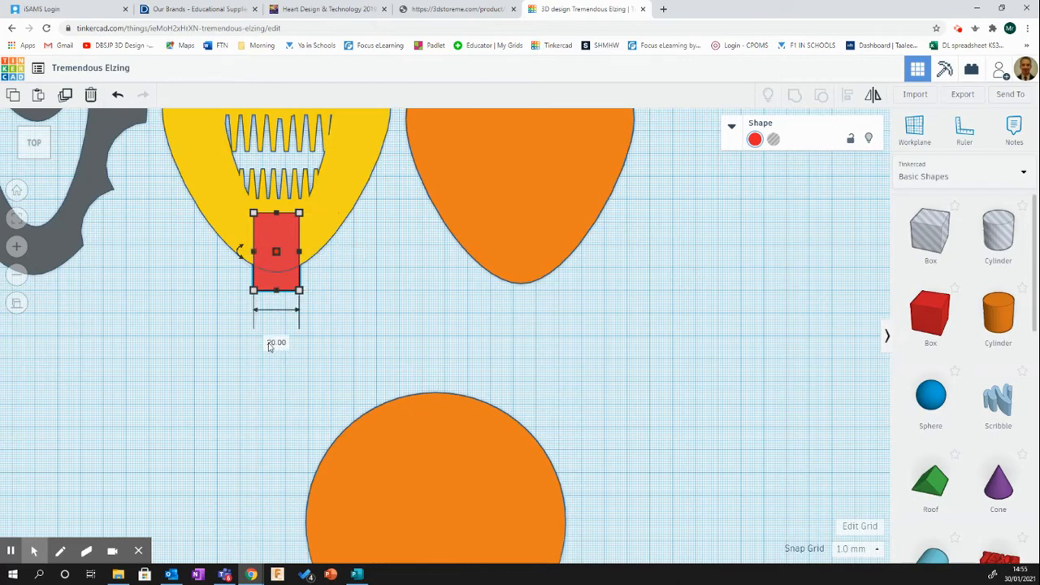
left_click(331, 342)
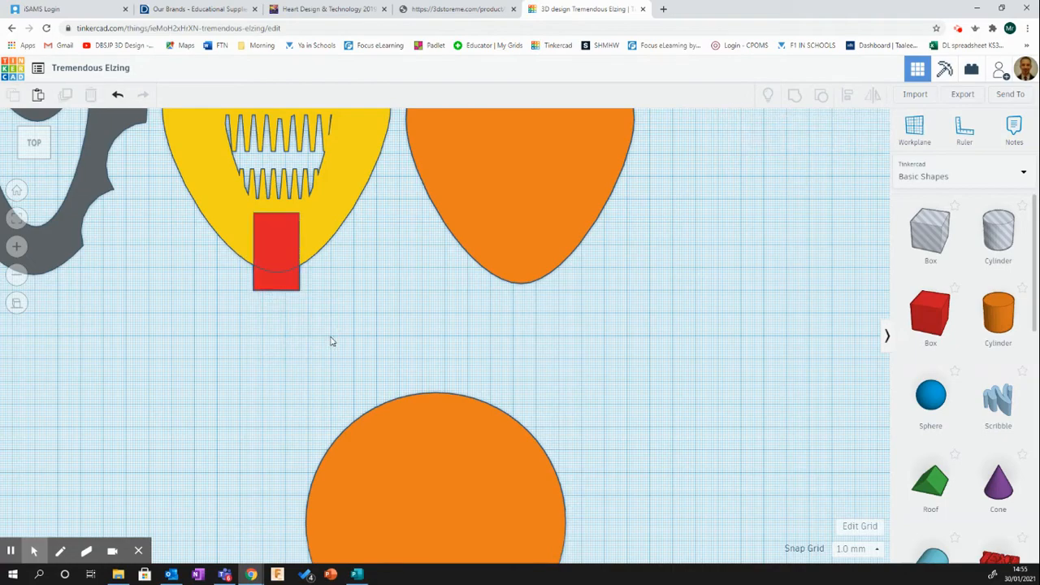
Place a second box between the plain orange mask and the disc, off to the side, and set its length to 3 mm
scroll(330, 342, "down", 2)
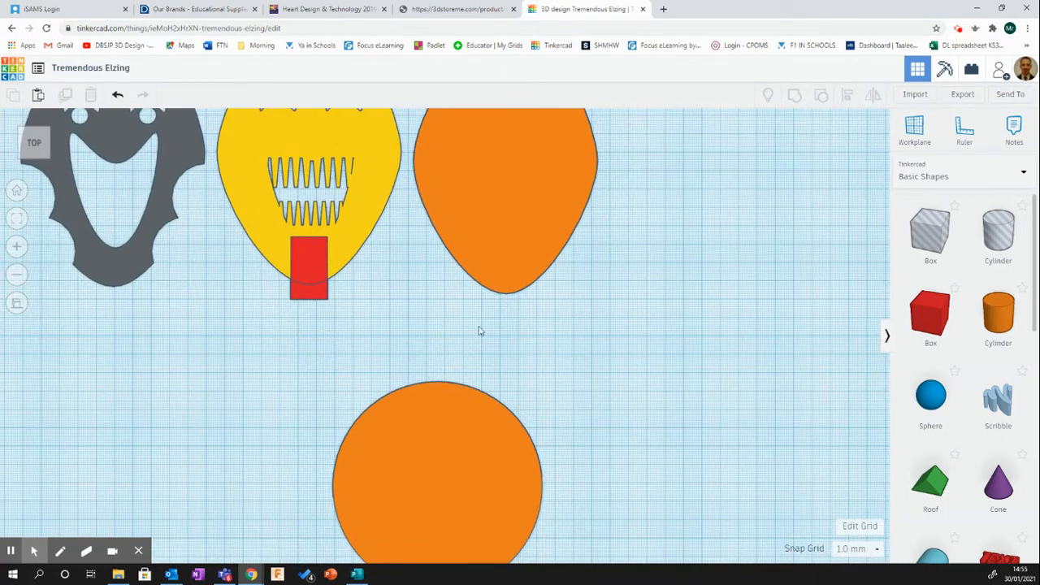
left_click(316, 279)
left_click(408, 322)
left_click_drag(930, 312, 585, 370)
left_click(614, 414)
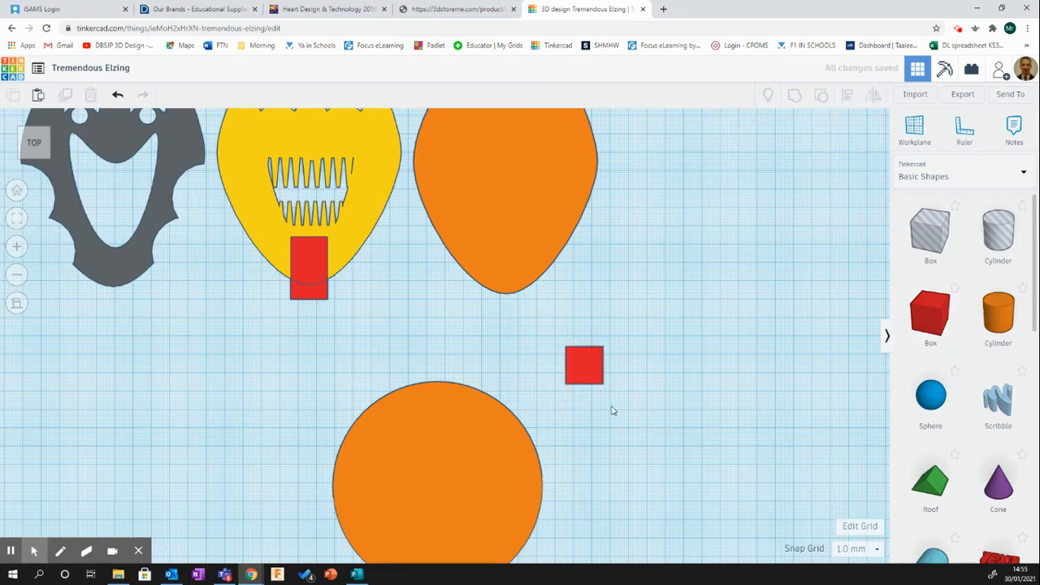
left_click(584, 369)
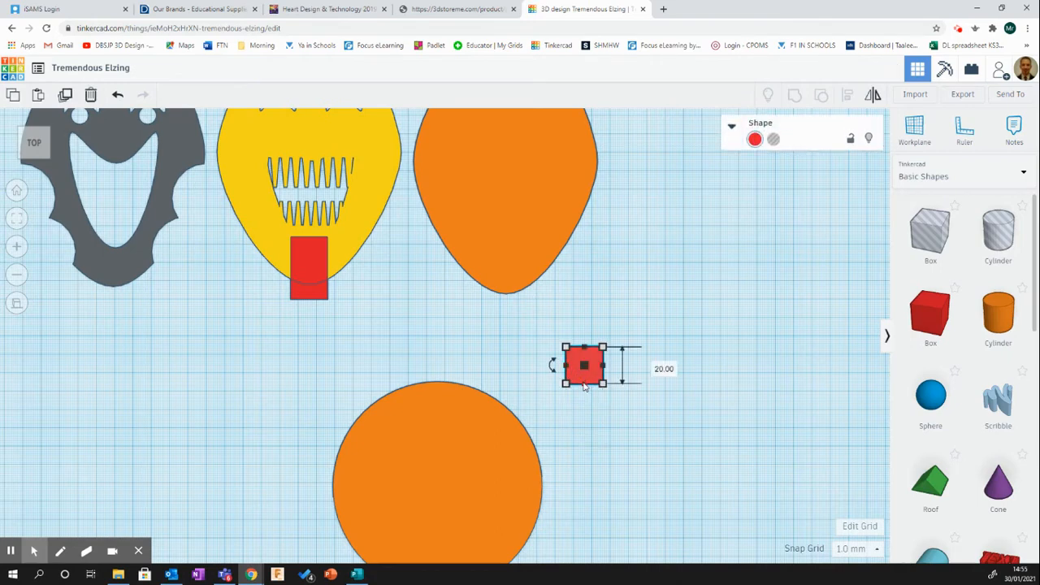
left_click(654, 366)
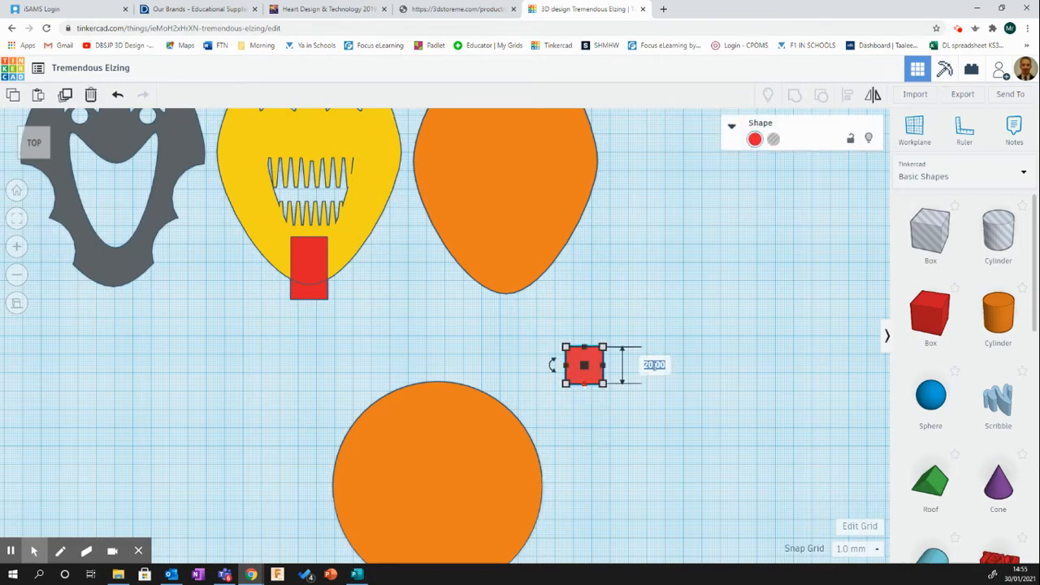
type("3")
key("Return")
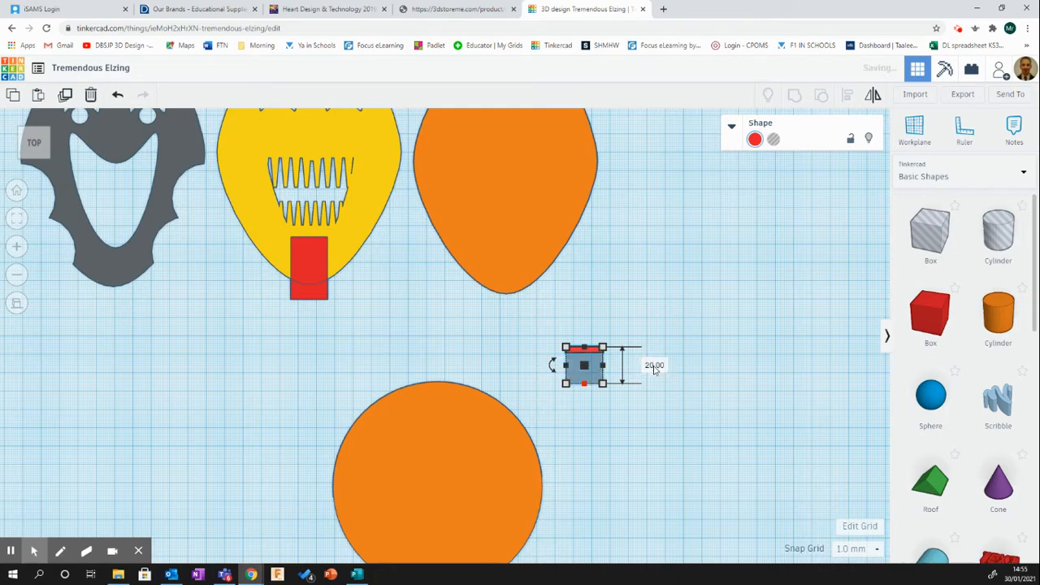
Move the narrow 3 mm red box onto the middle of the orange disc
left_click(591, 370)
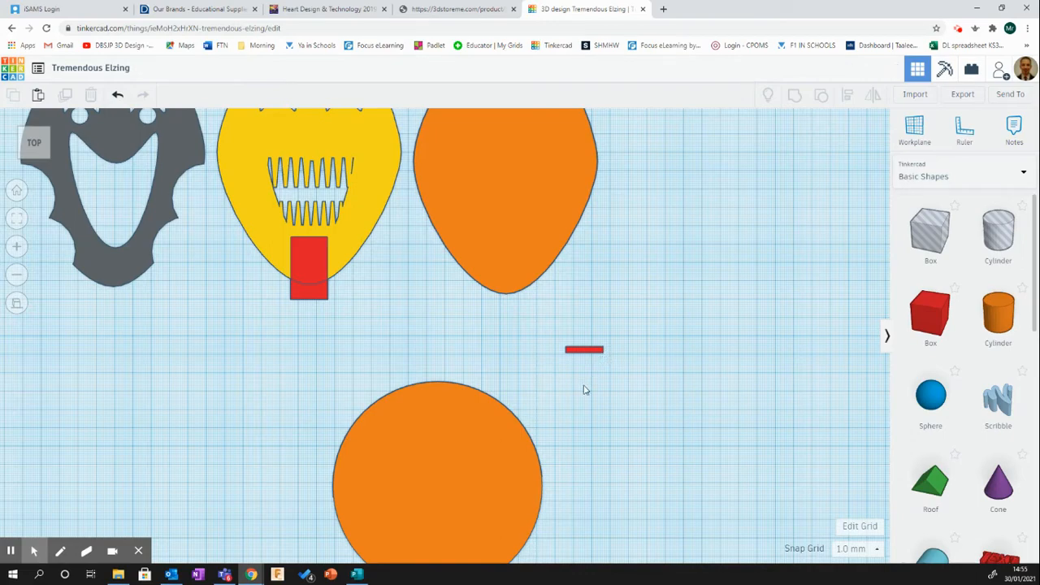
scroll(584, 390, "down", 3)
left_click_drag(507, 326, 623, 387)
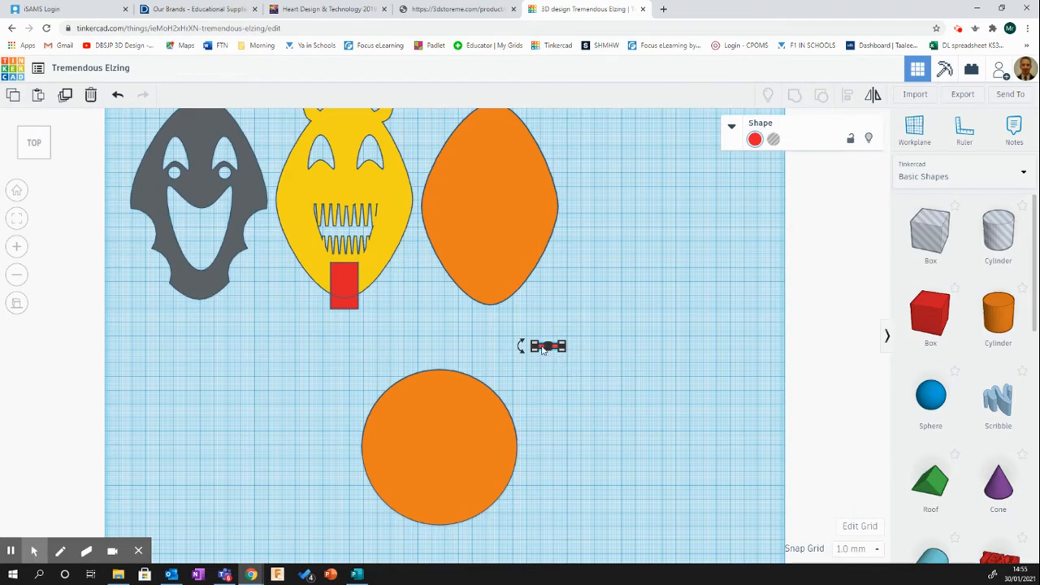
left_click_drag(543, 350, 433, 452)
left_click(327, 474)
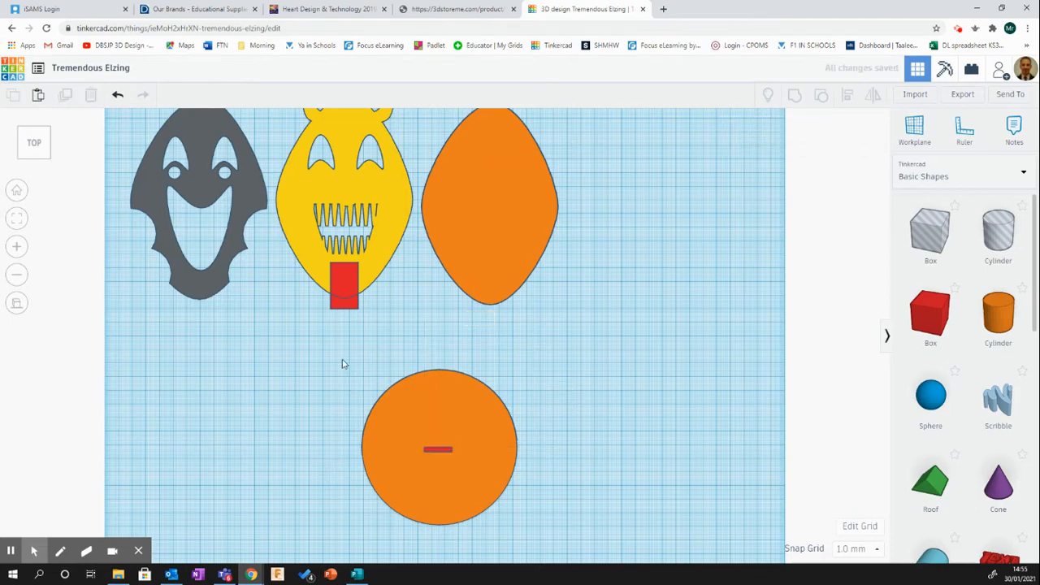
Align the narrow red box and the orange disc on their centres in both horizontal directions
left_click_drag(339, 362, 553, 552)
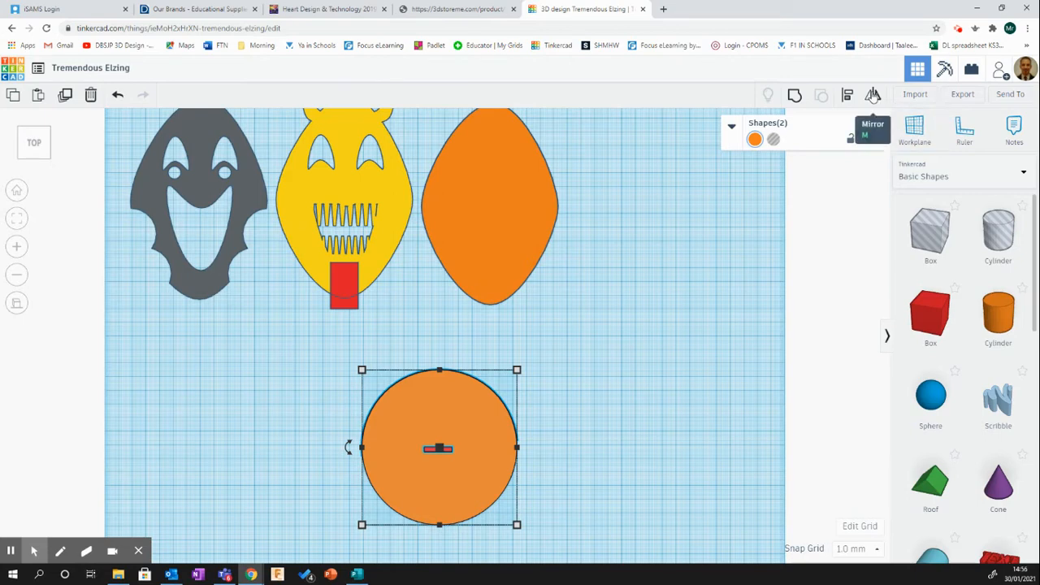
left_click(873, 95)
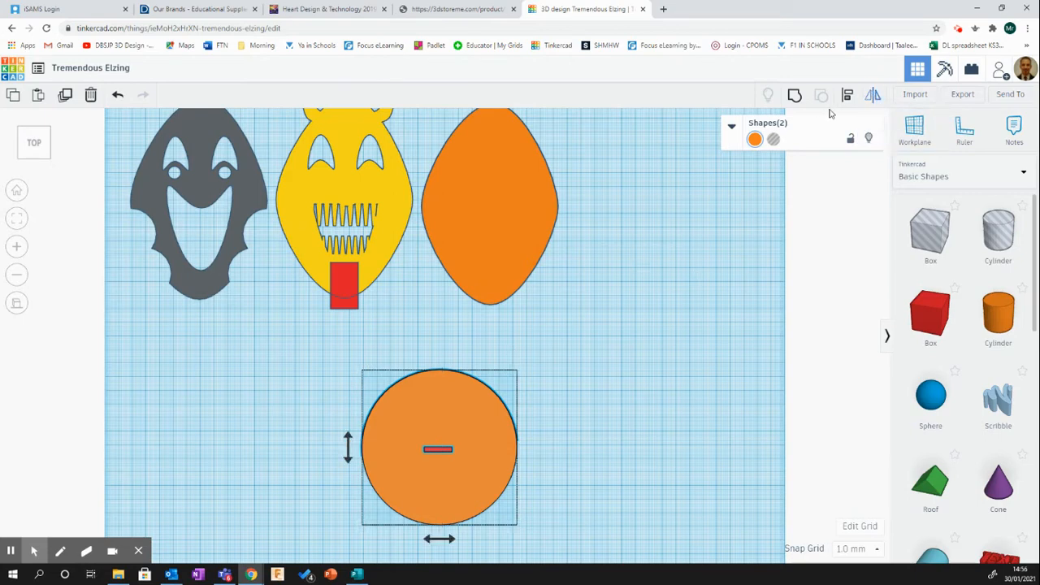
left_click(848, 96)
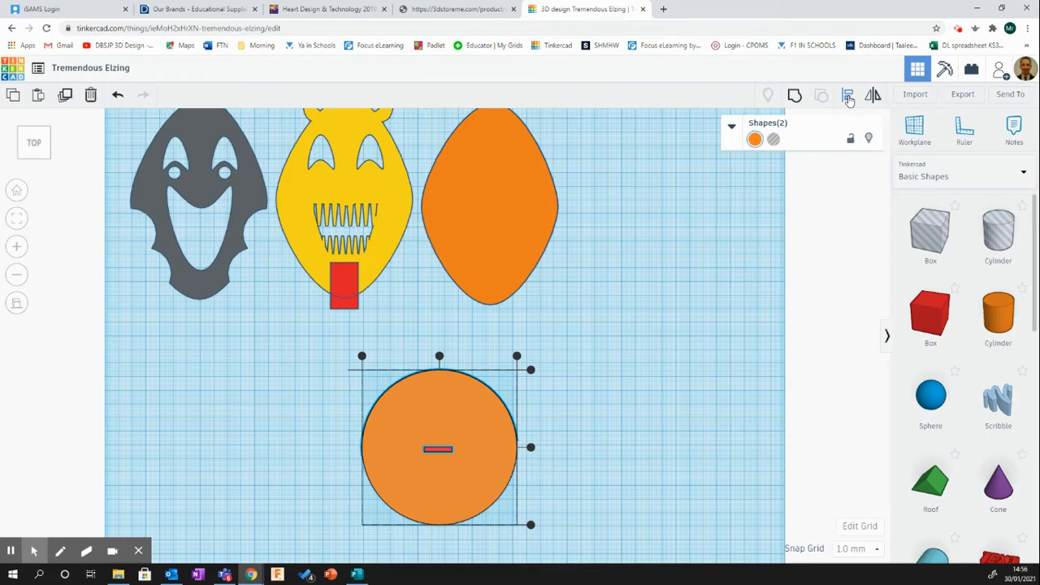
left_click(439, 356)
left_click(530, 449)
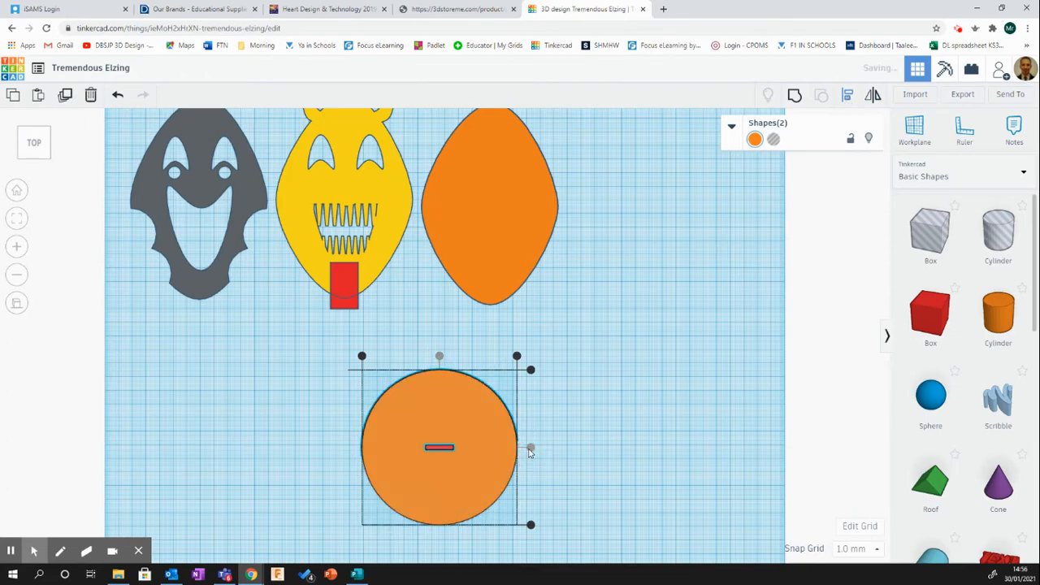
left_click(574, 453)
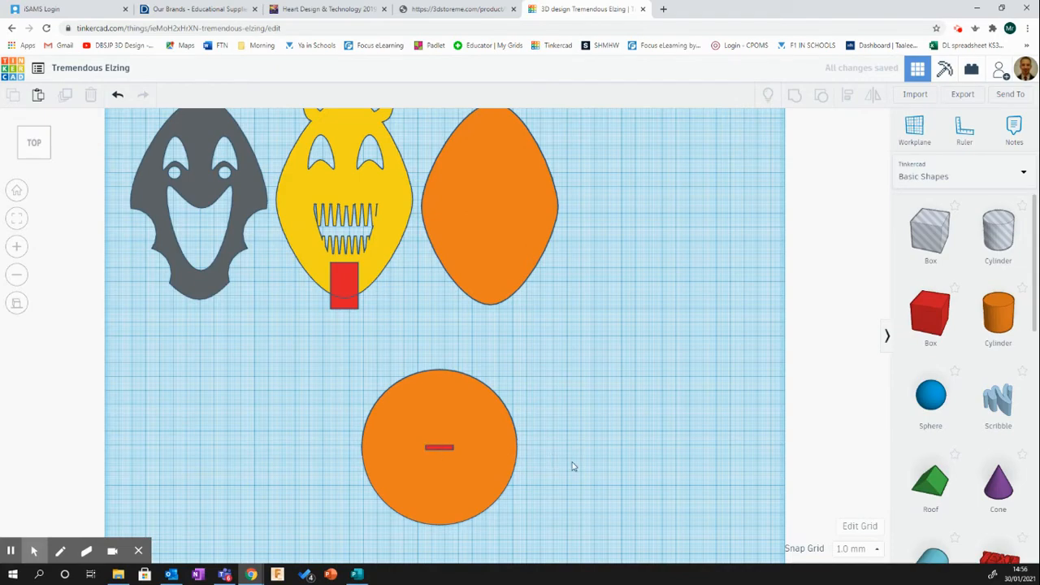
Lower the narrow box 7 mm through the disc and turn it into a hole
right_click_drag(573, 463, 494, 349)
scroll(495, 349, "up", 2)
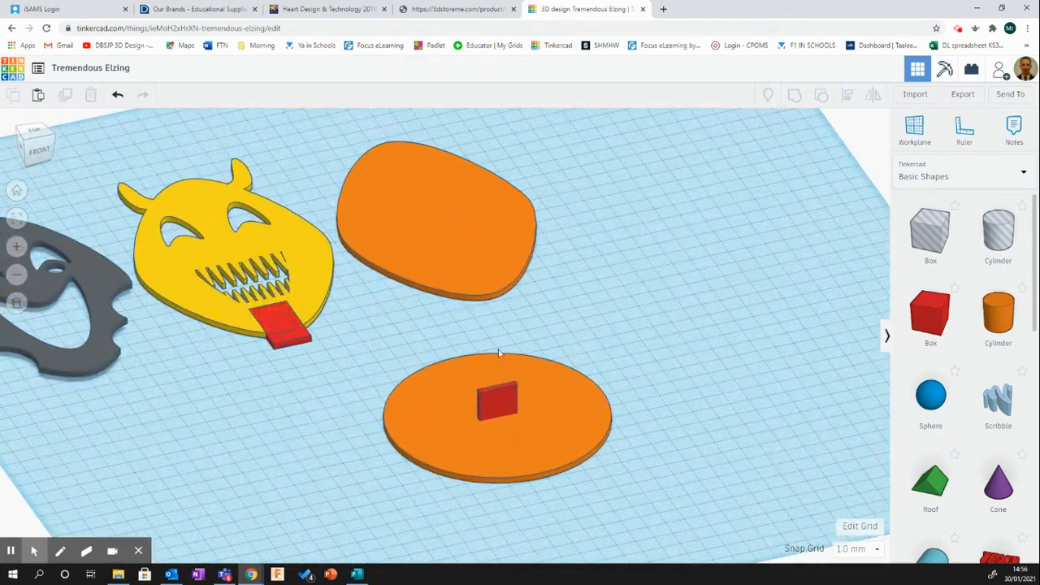
left_click(497, 387)
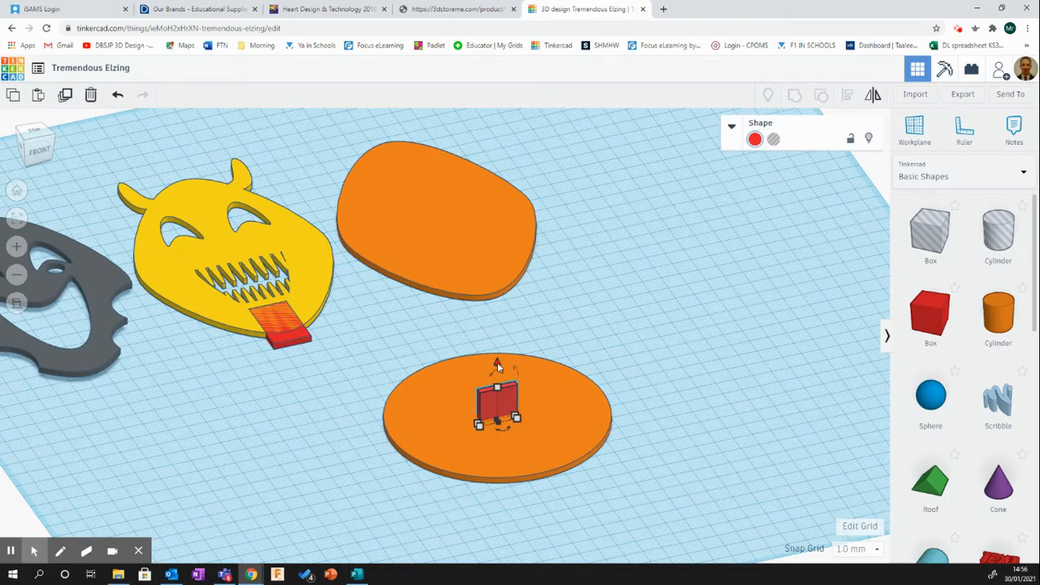
left_click_drag(498, 362, 497, 376)
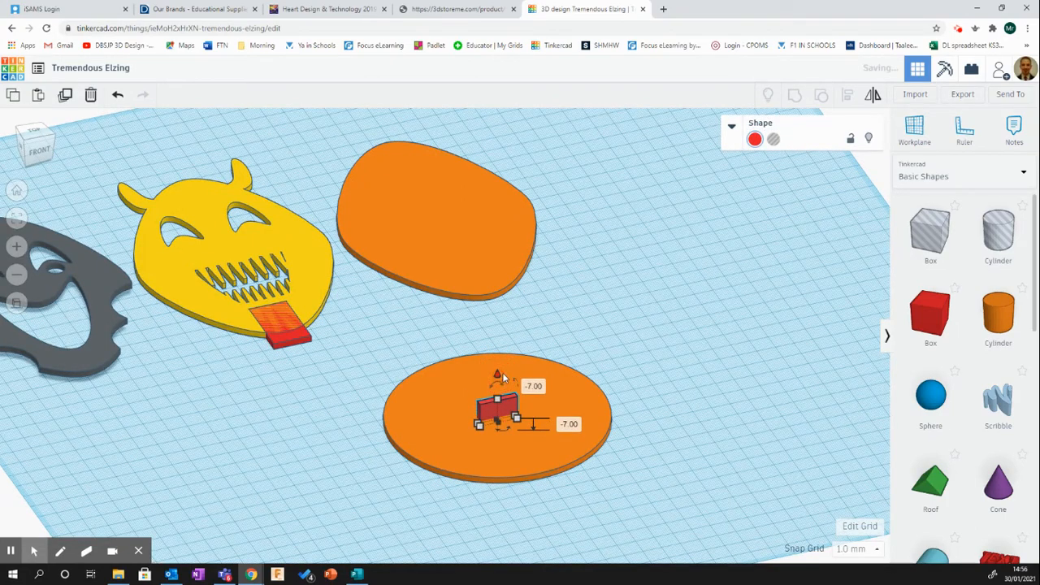
left_click(772, 139)
left_click(617, 289)
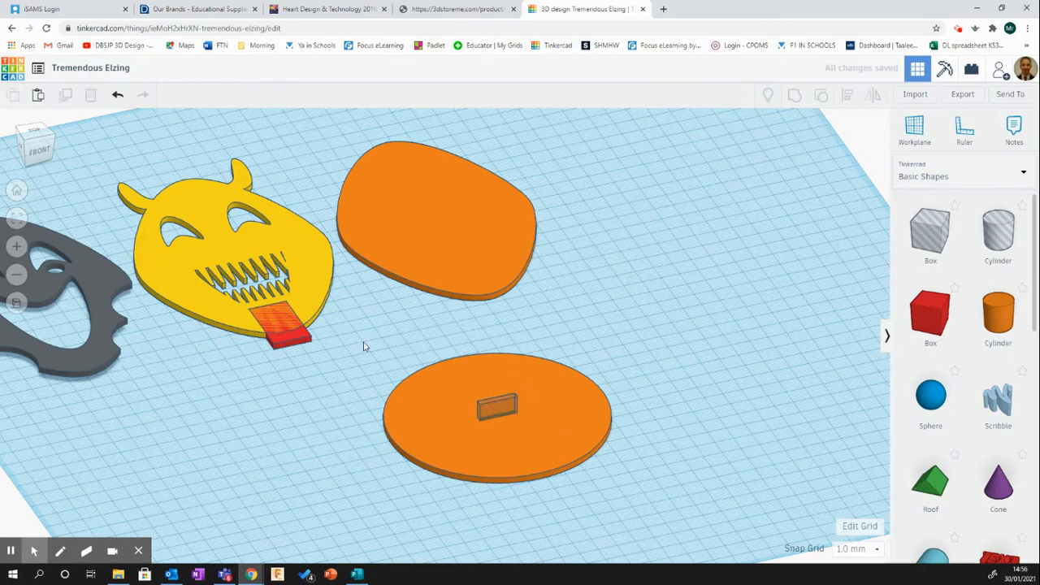
Group the disc with the narrow hole box to cut a slot through the disc's centre
left_click_drag(365, 341, 654, 501)
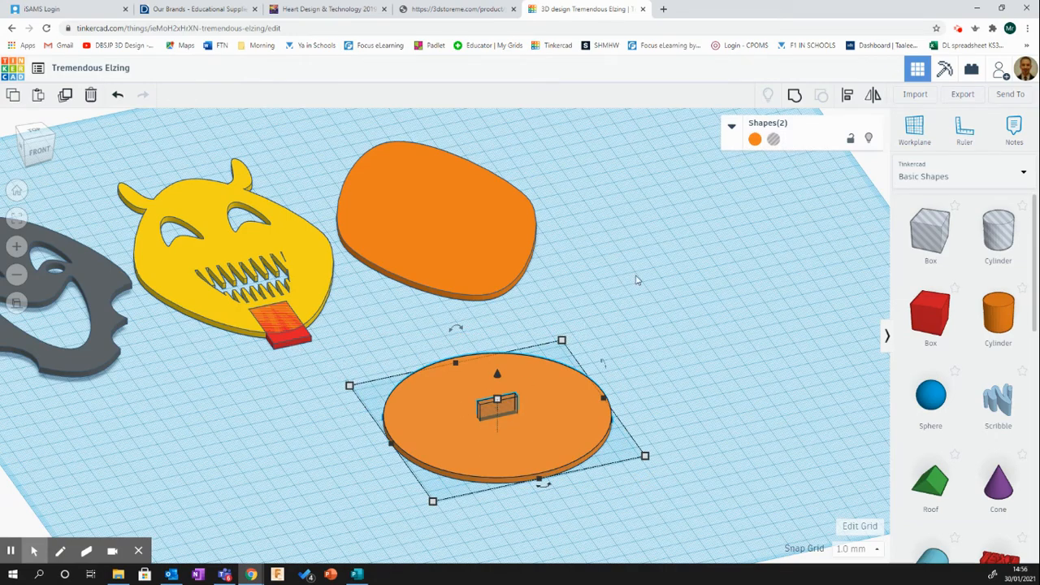
left_click(794, 95)
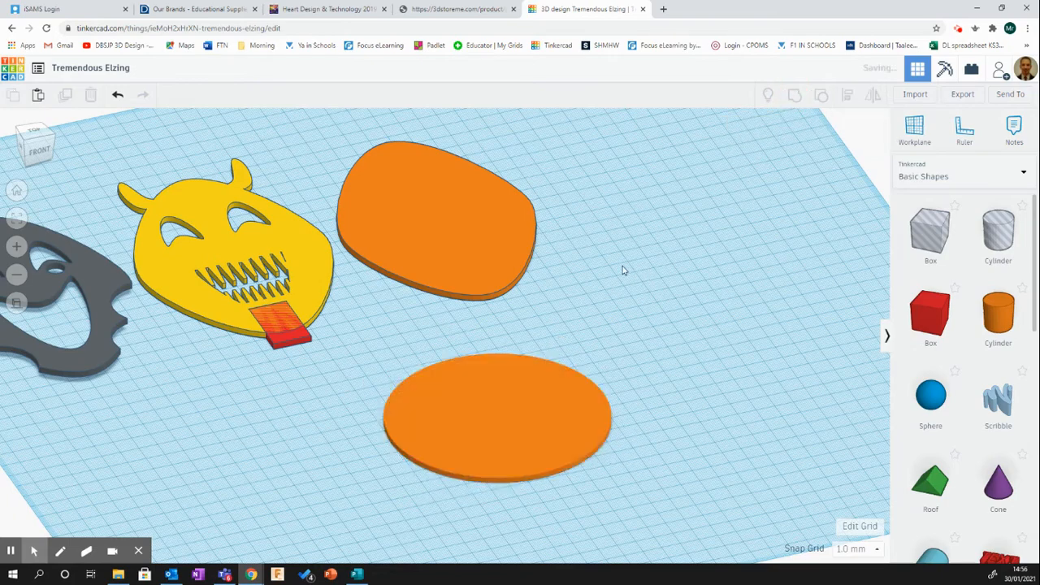
left_click(625, 272)
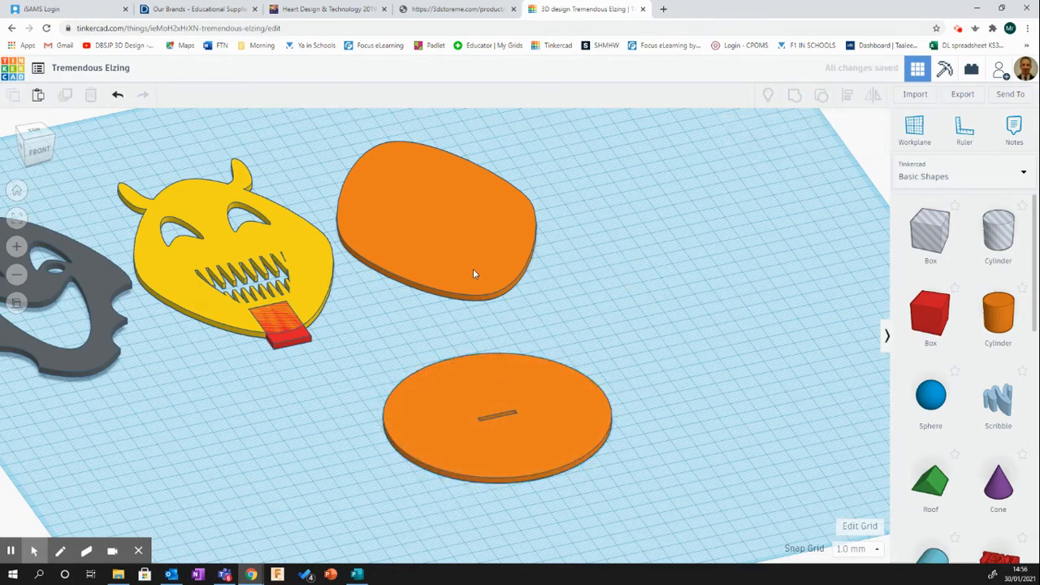
Move the slotted disc 26 mm closer to the masks and 5 mm toward the grey mask's side
left_click(36, 132)
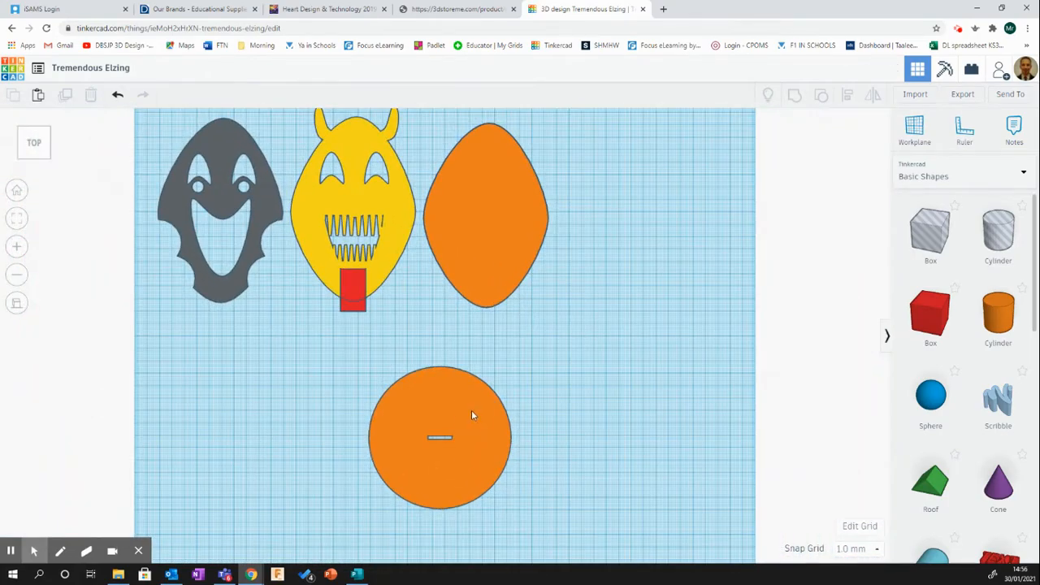
left_click(467, 380)
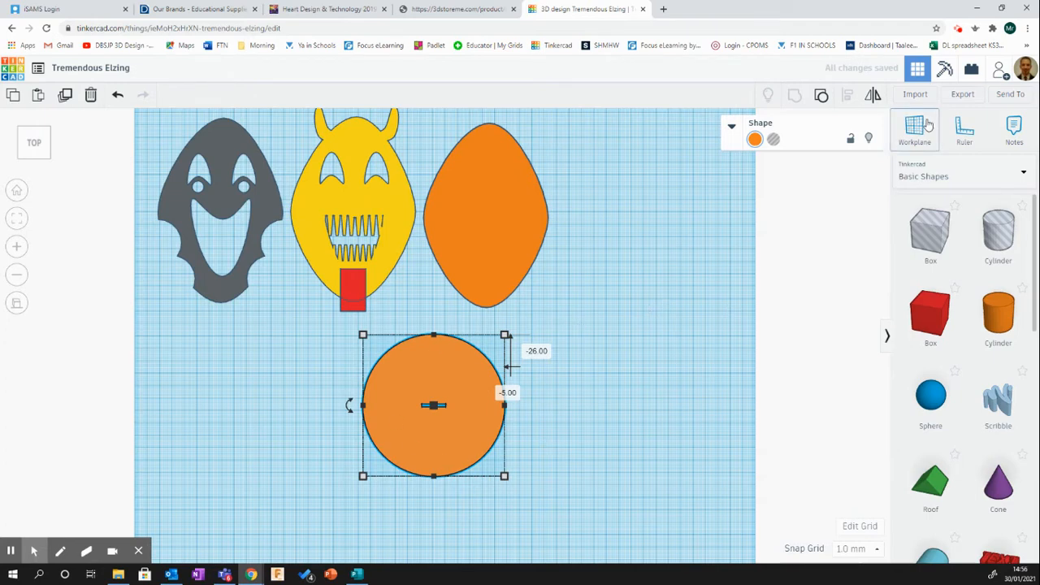
left_click(959, 29)
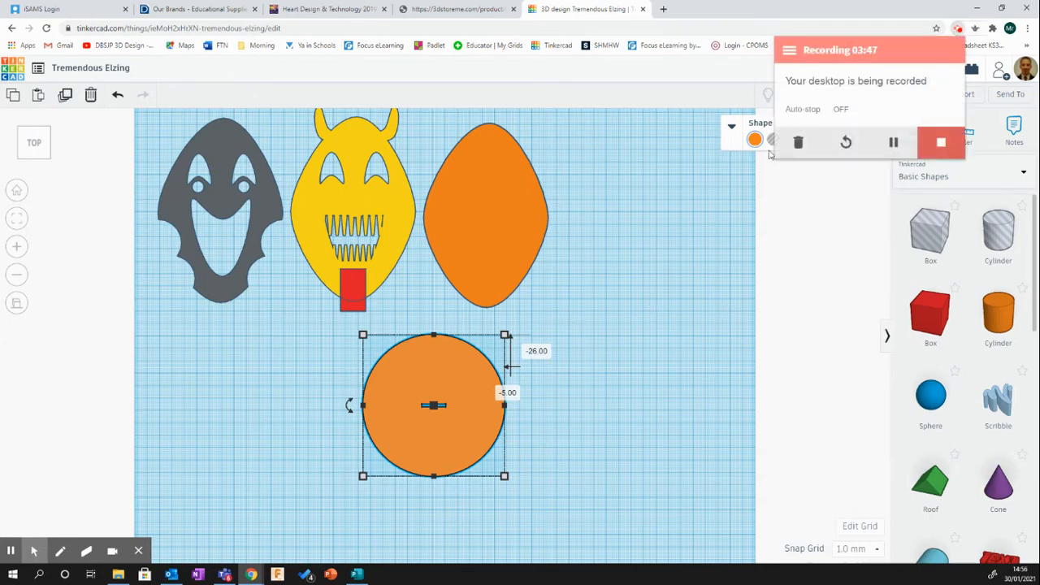
left_click(11, 551)
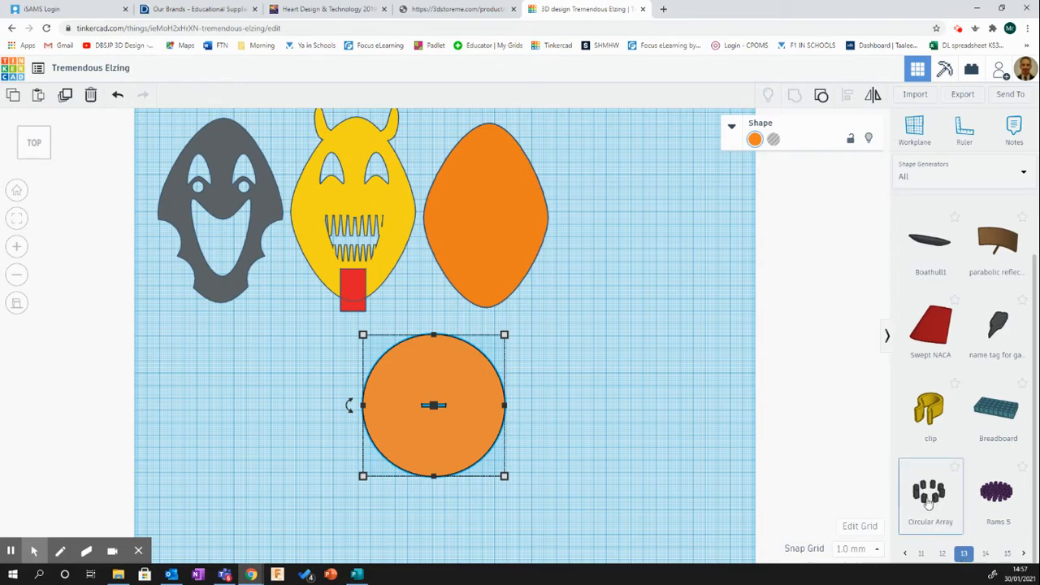
Place a Circular Array from the shape generators beside the disc and set its object to Triangle
left_click_drag(933, 497, 608, 345)
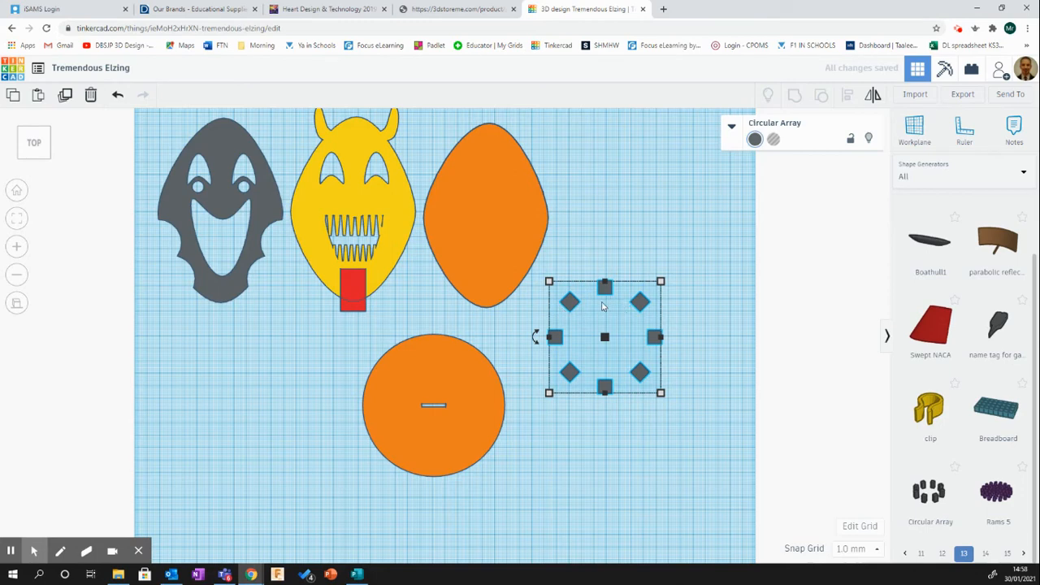
left_click(732, 128)
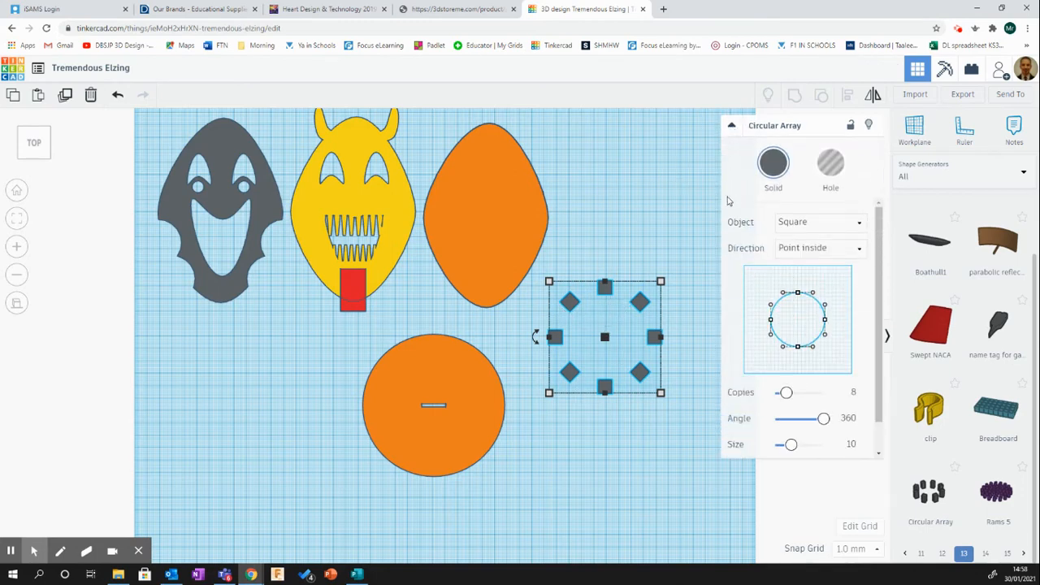
left_click(835, 225)
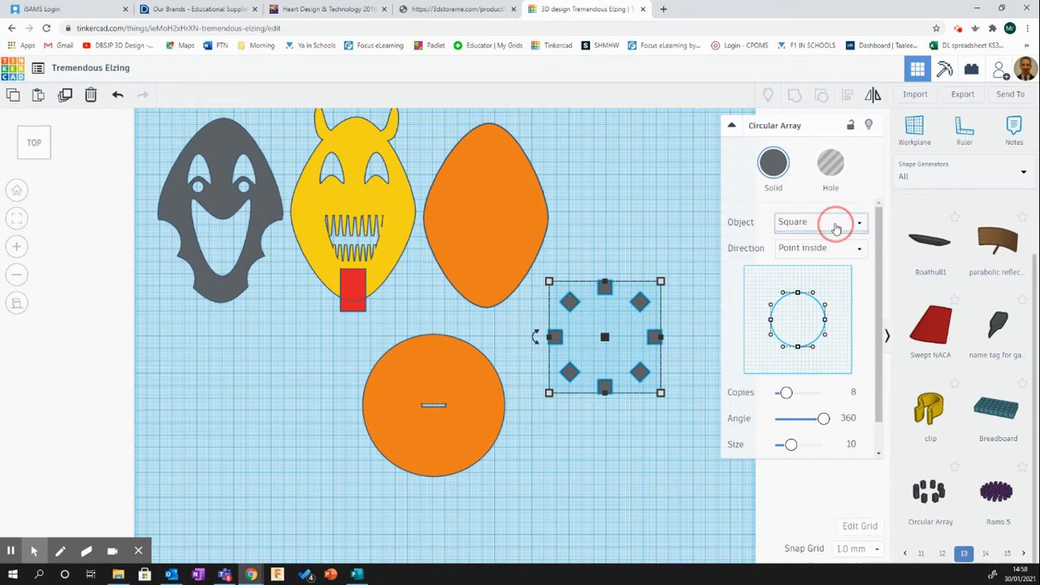
left_click(796, 281)
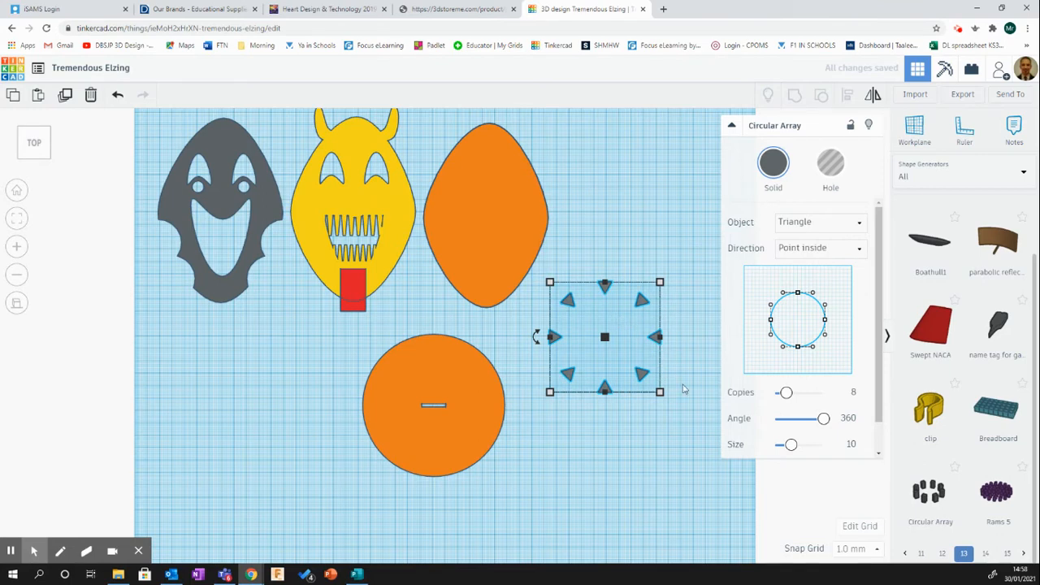
Set the number of copies in the triangle array to 15
left_click_drag(786, 394, 800, 396)
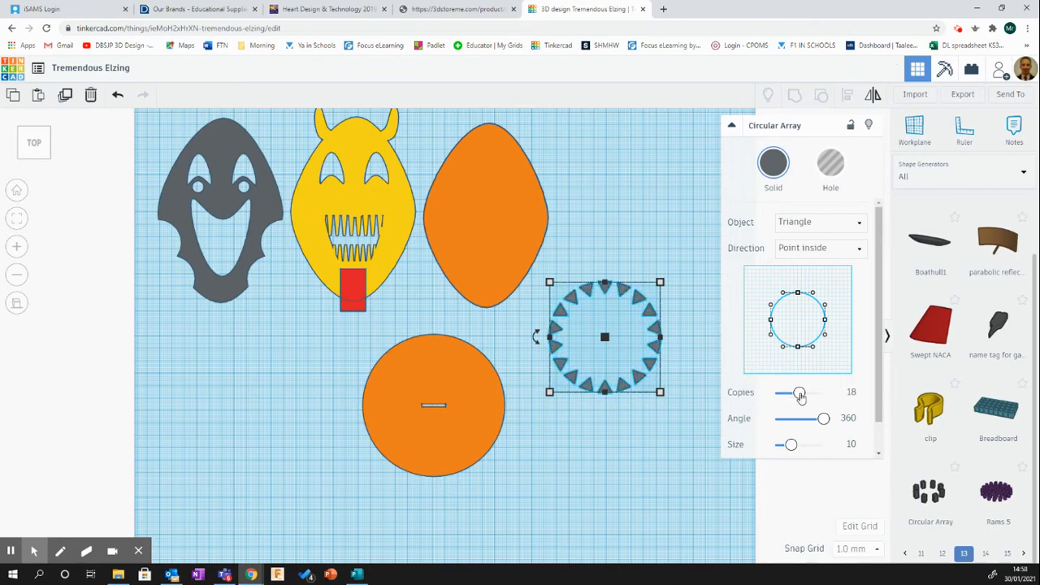
left_click(852, 393)
key("Return")
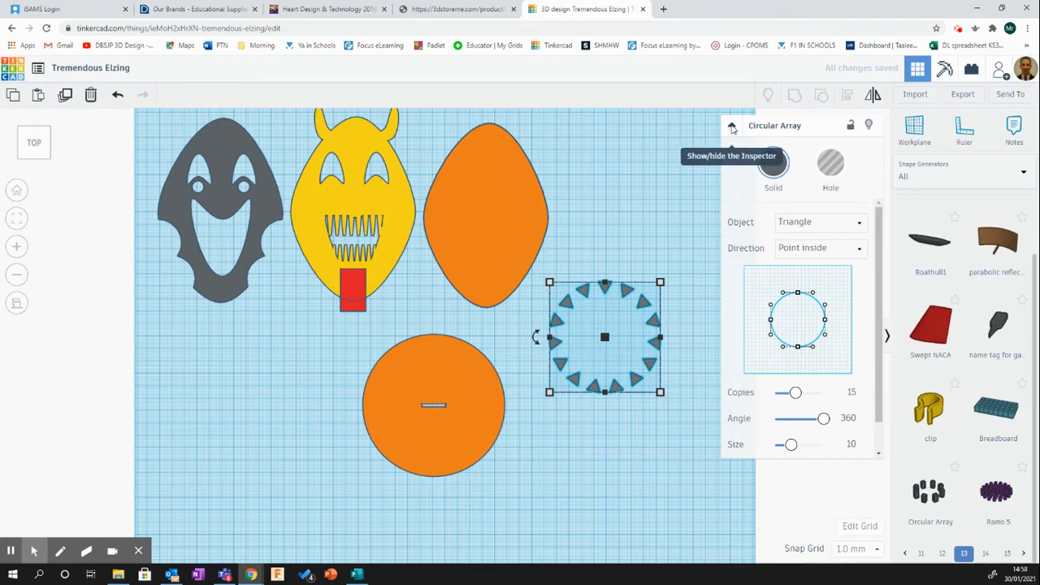
left_click(731, 126)
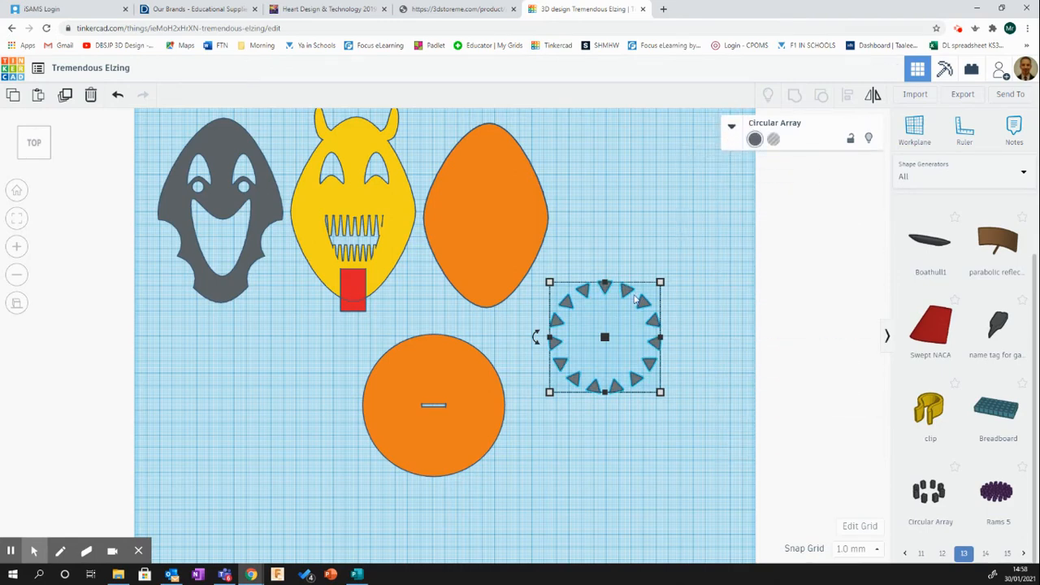
Move the triangle array onto the disc and align both on their centres in both horizontal directions
left_click_drag(642, 306, 473, 374)
left_click(571, 375)
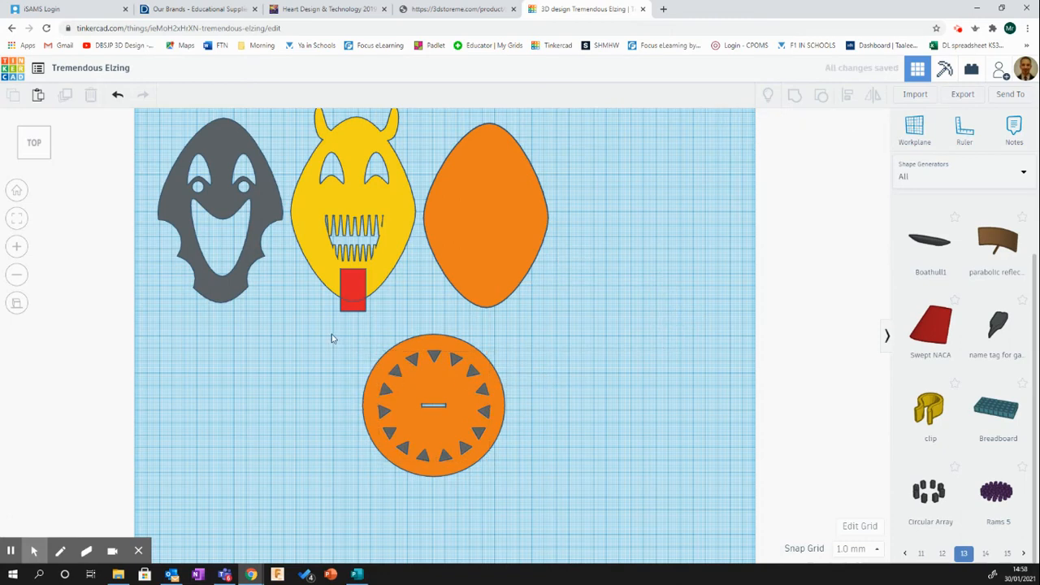
left_click_drag(331, 338, 561, 524)
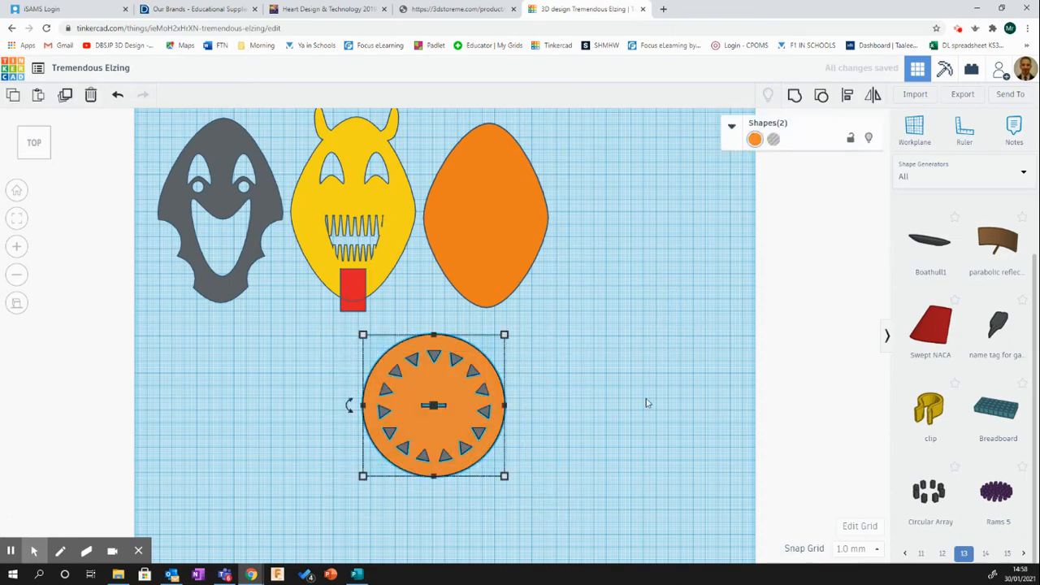
left_click(848, 96)
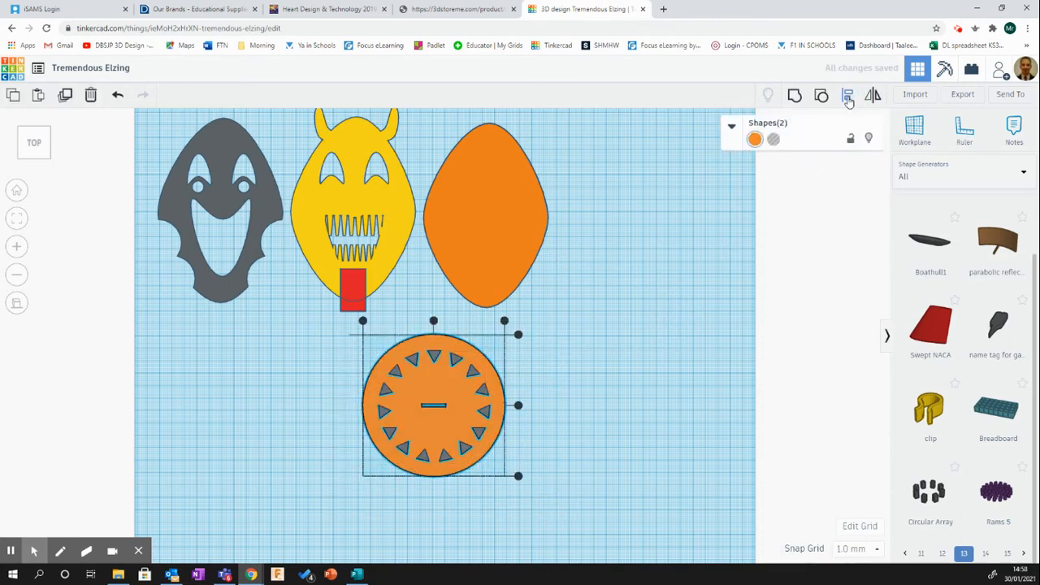
left_click(433, 322)
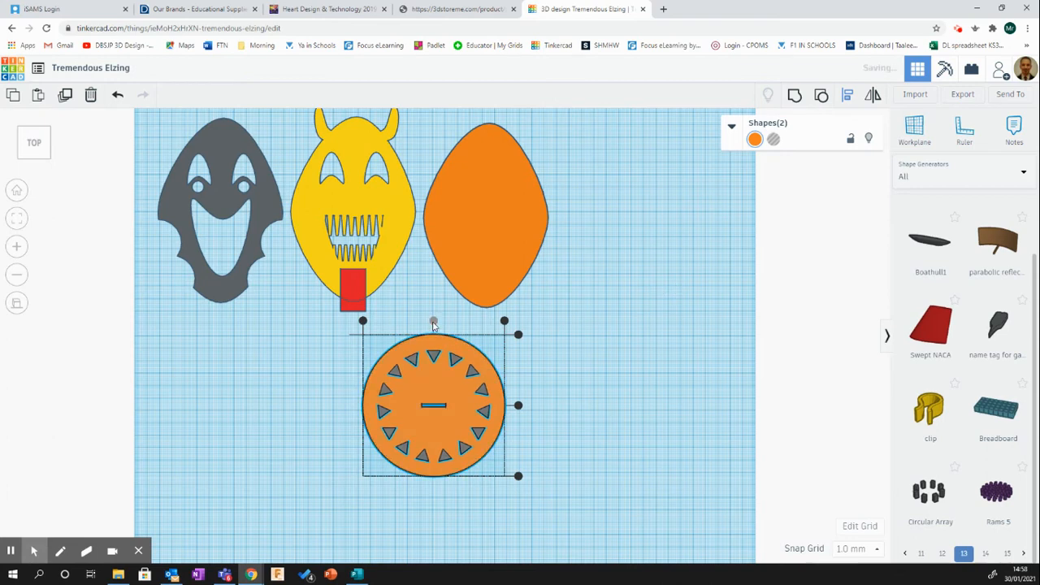
left_click(518, 405)
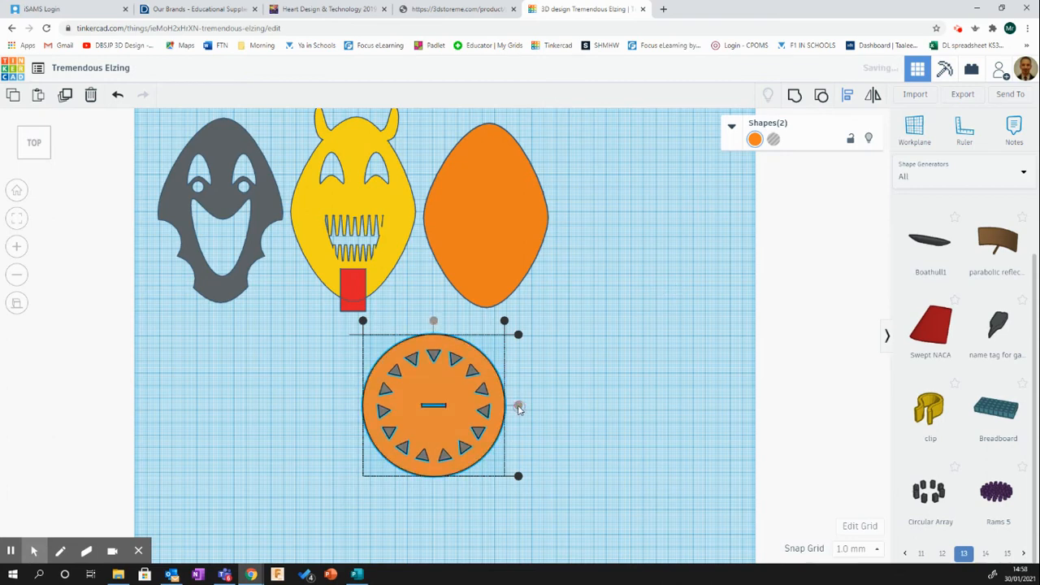
left_click(585, 407)
Lower the triangle array 12 mm through the disc and turn it into a hole
right_click_drag(589, 404, 599, 327)
scroll(546, 324, "up", 2)
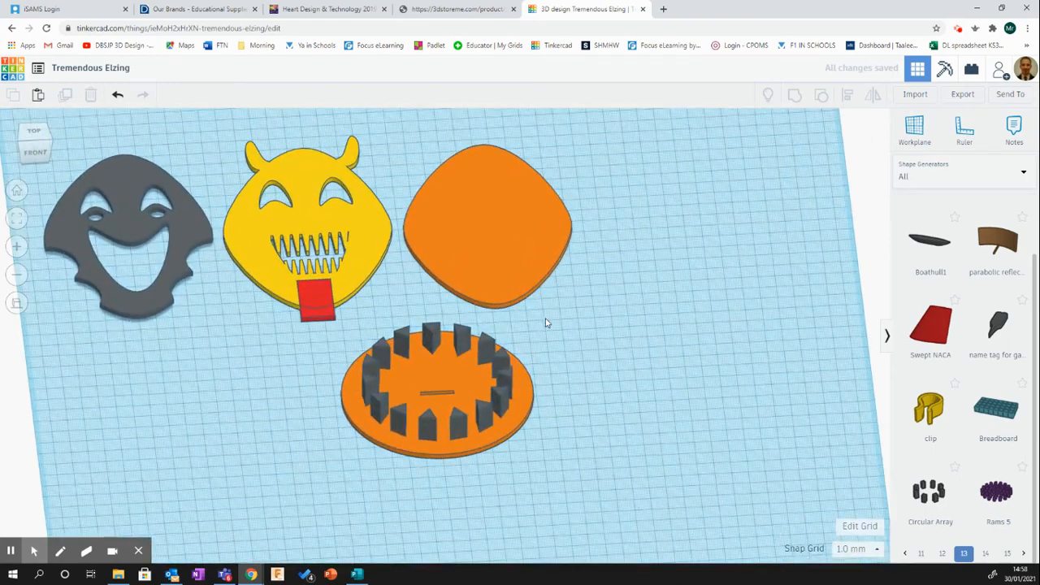
left_click(459, 332)
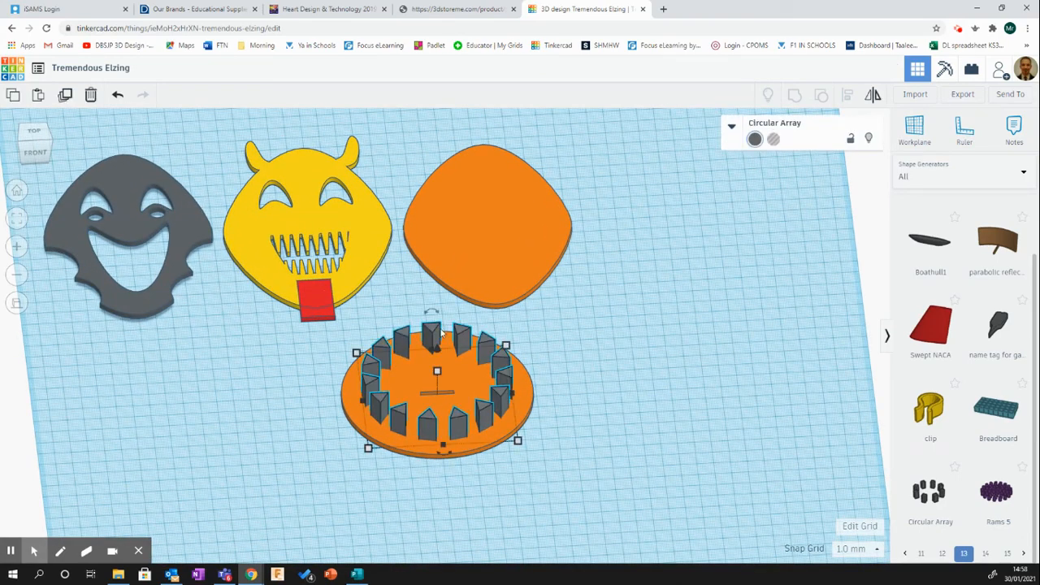
left_click_drag(437, 352, 439, 370)
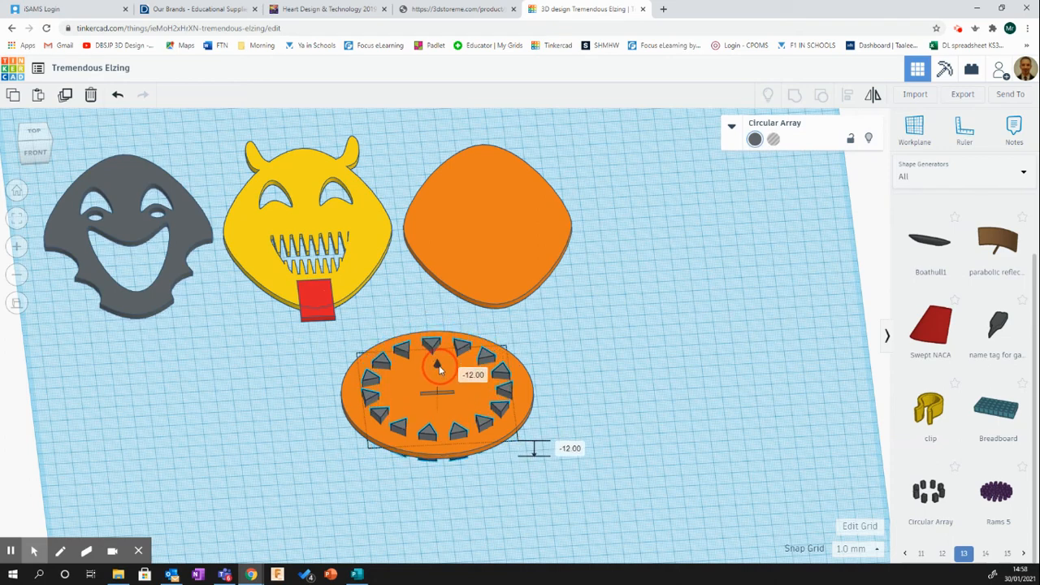
left_click(773, 139)
left_click(695, 303)
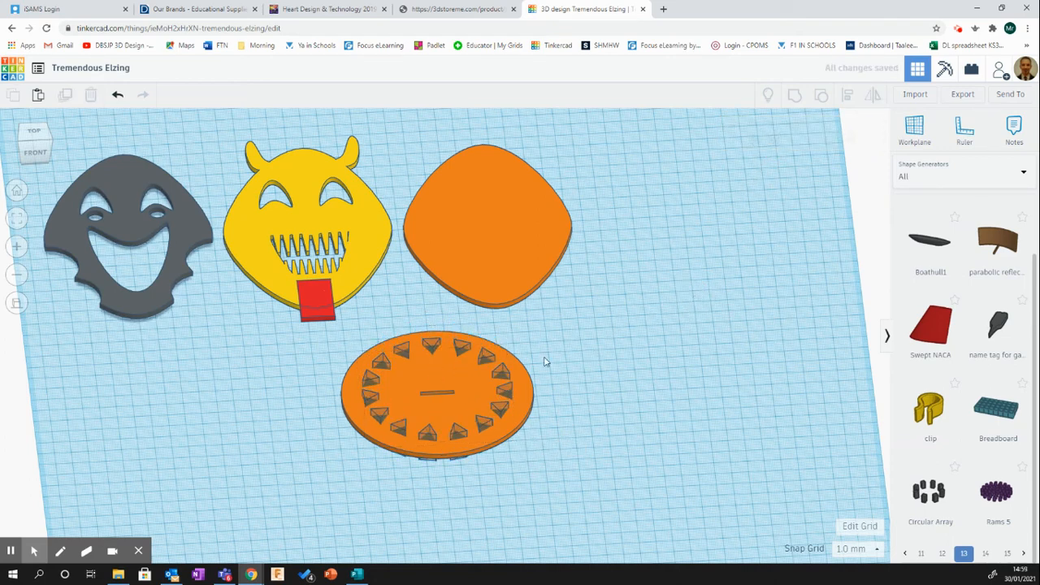
Group the triangle array hole with the round disc to cut the ring of triangular openings through it
left_click_drag(317, 363, 633, 481)
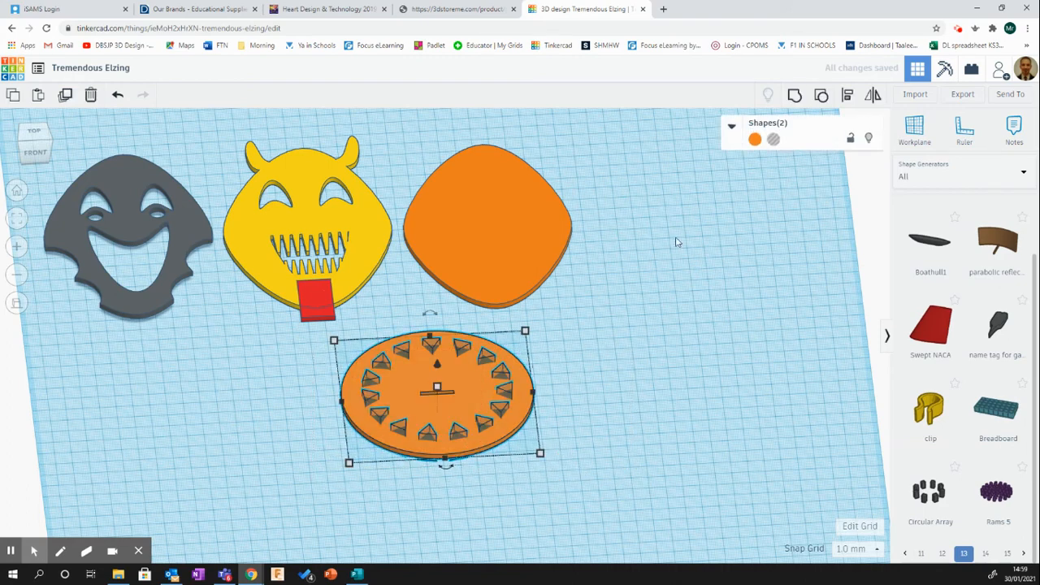
left_click(794, 94)
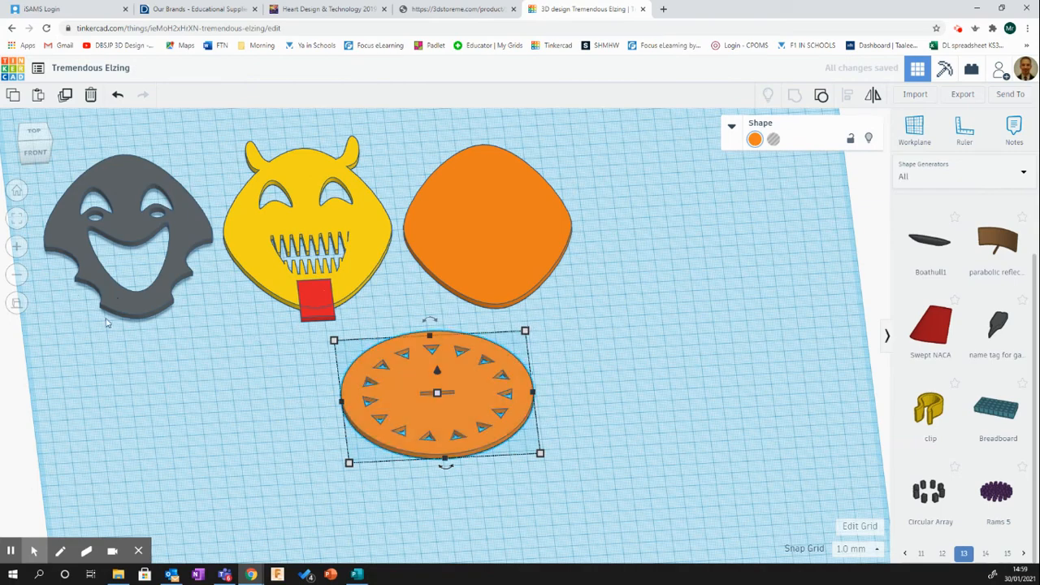
left_click(37, 132)
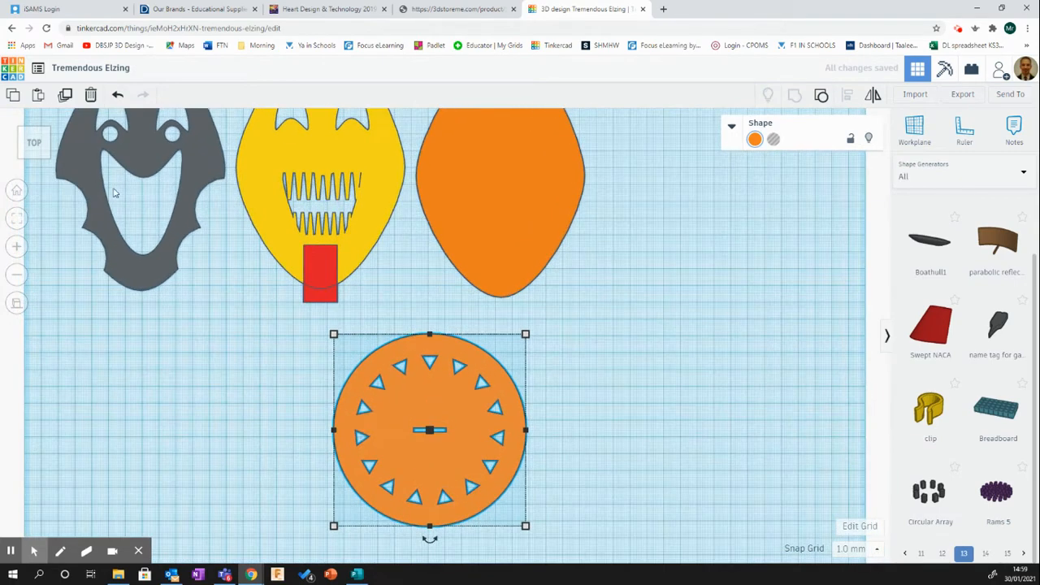
left_click(613, 365)
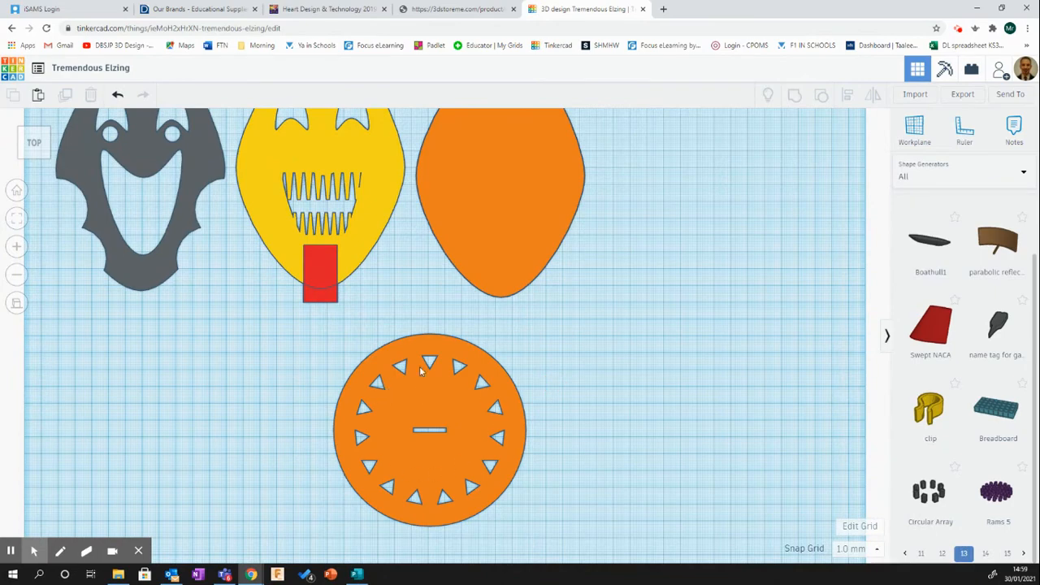
scroll(558, 368, "down", 2)
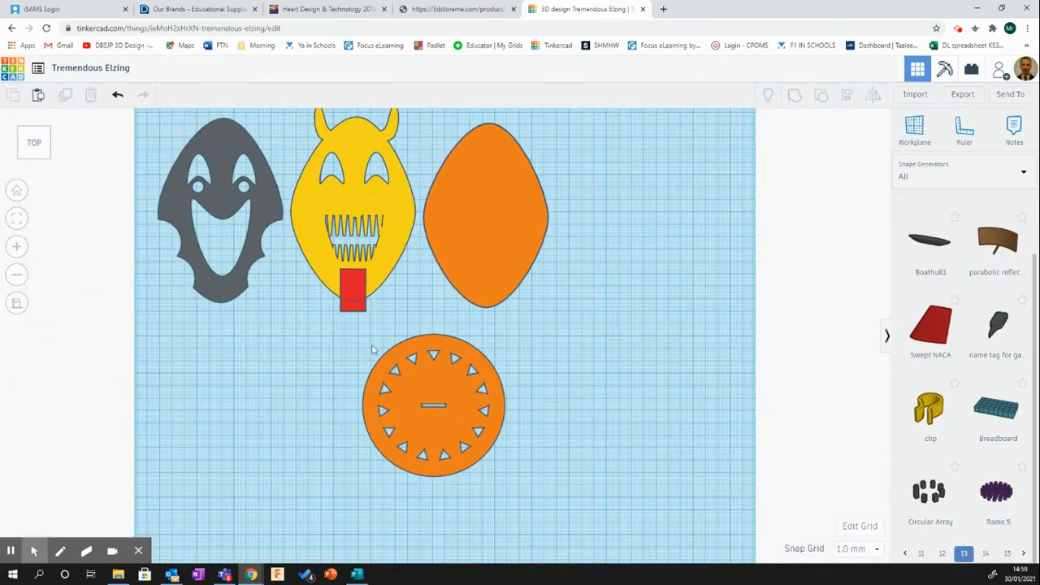
Group the red rectangular tab with the yellow horned mask as one solid shape
right_click_drag(351, 349, 343, 295)
scroll(343, 292, "up", 3)
left_click_drag(237, 366, 357, 285)
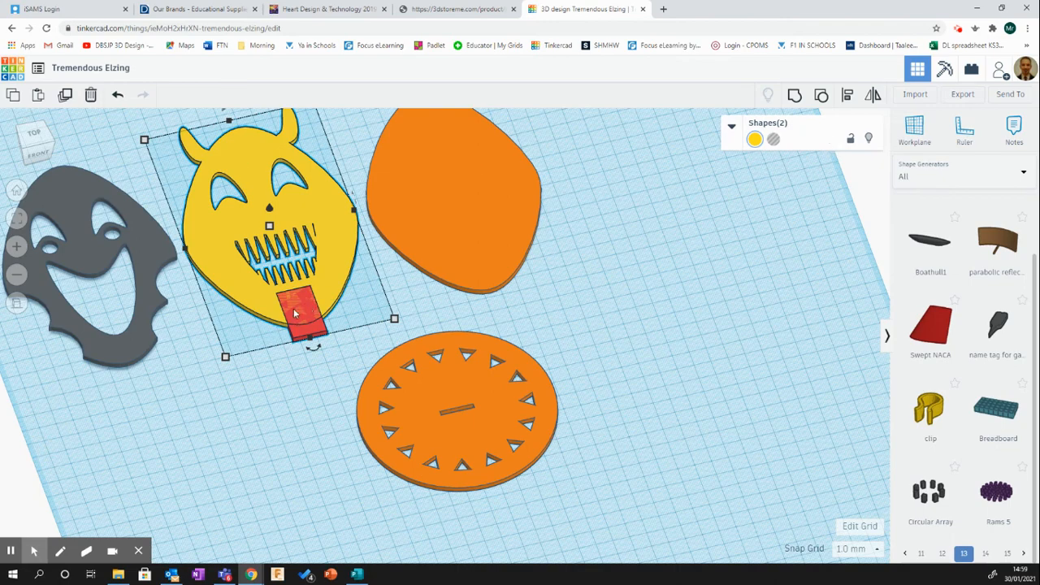
left_click(795, 95)
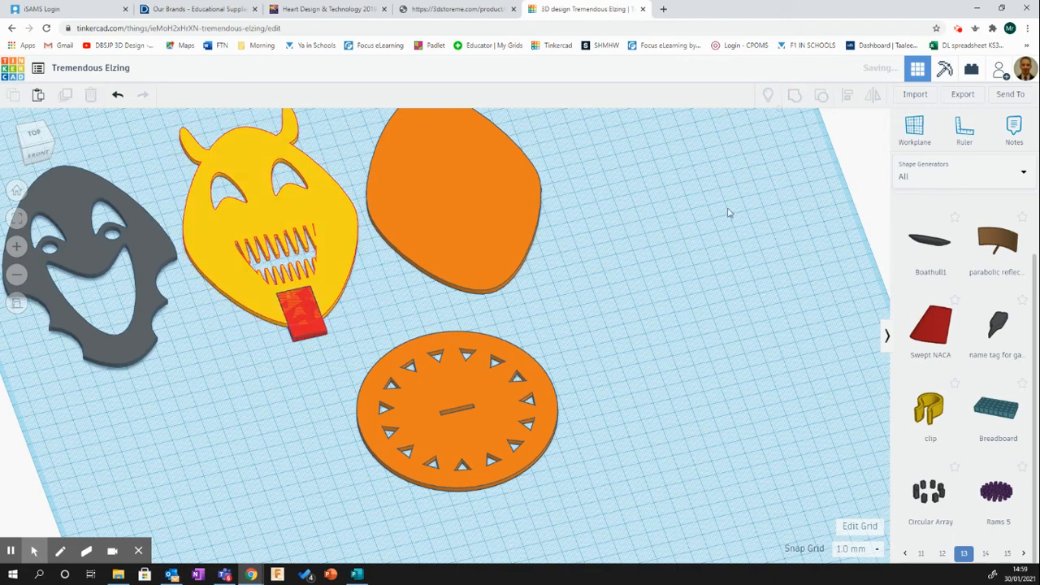
Move the slotted disc 120 mm left and 7 mm towards the masks, placing it below the grey and yellow masks
left_click(33, 132)
scroll(485, 321, "down", 2)
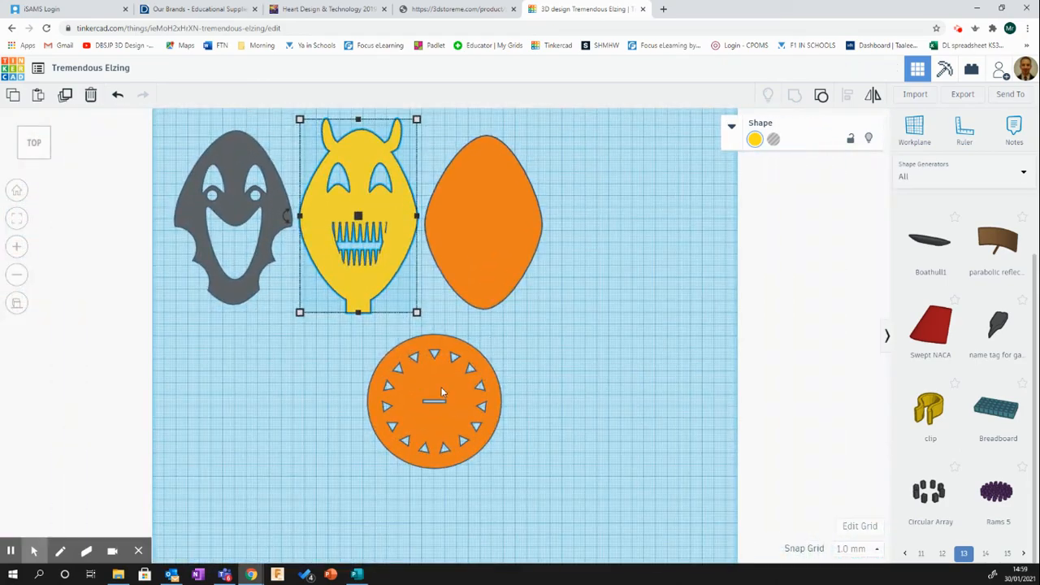
left_click_drag(444, 390, 303, 387)
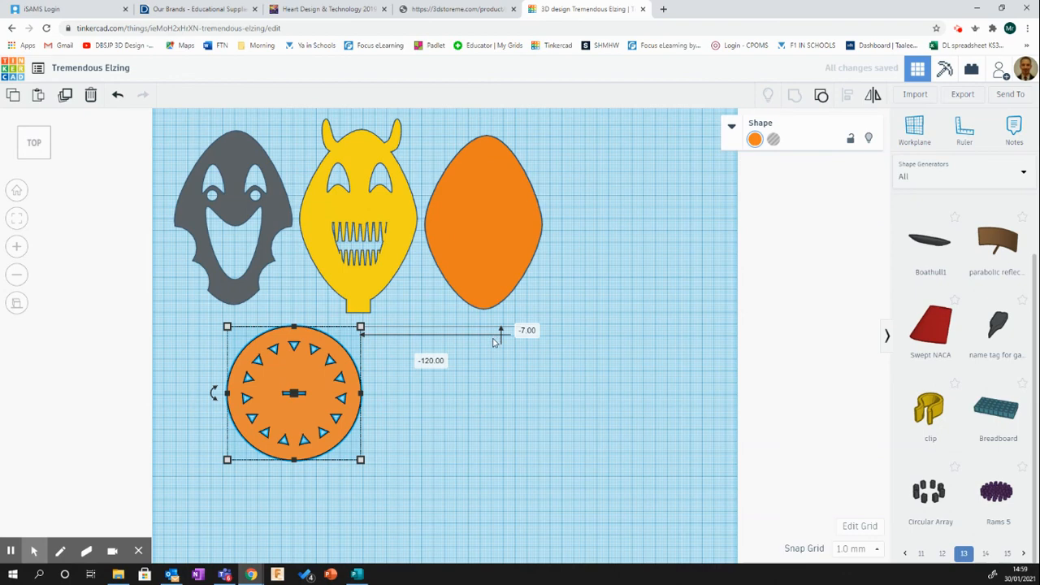
left_click(959, 28)
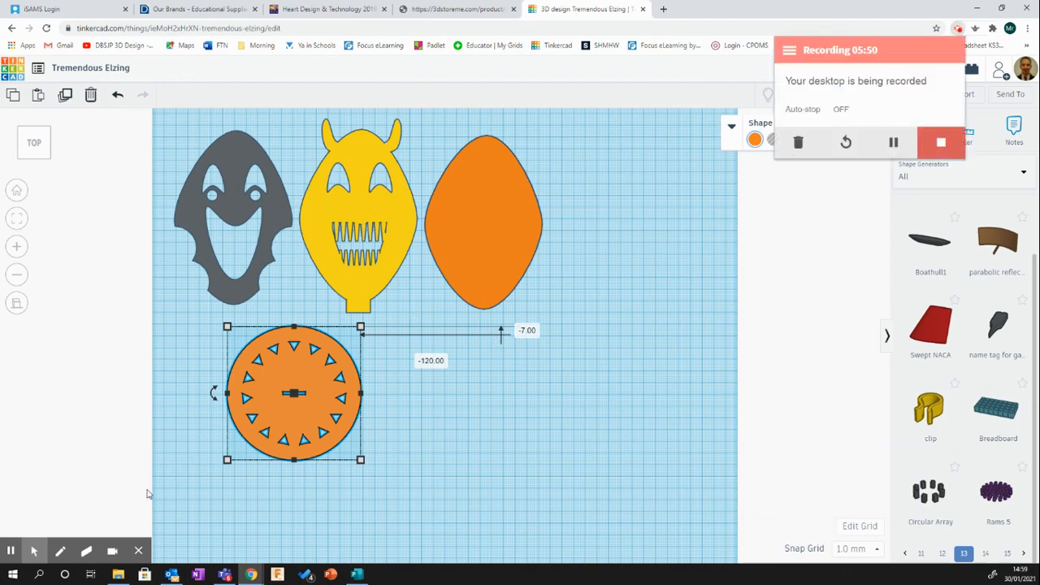